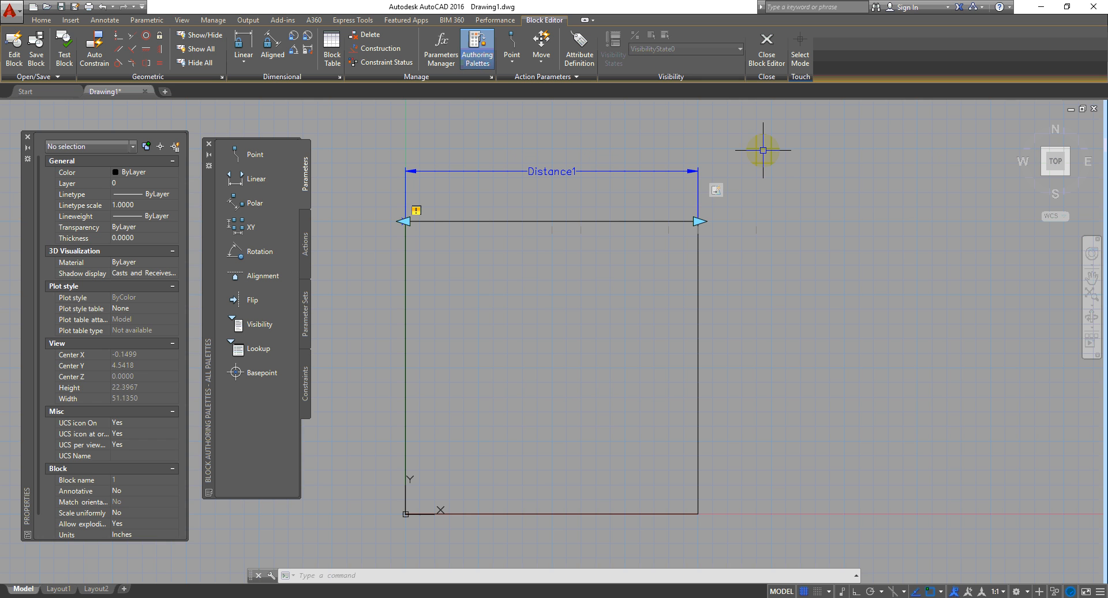
- Delete the linear Distance1 parameter above the square's top edge
click(763, 142)
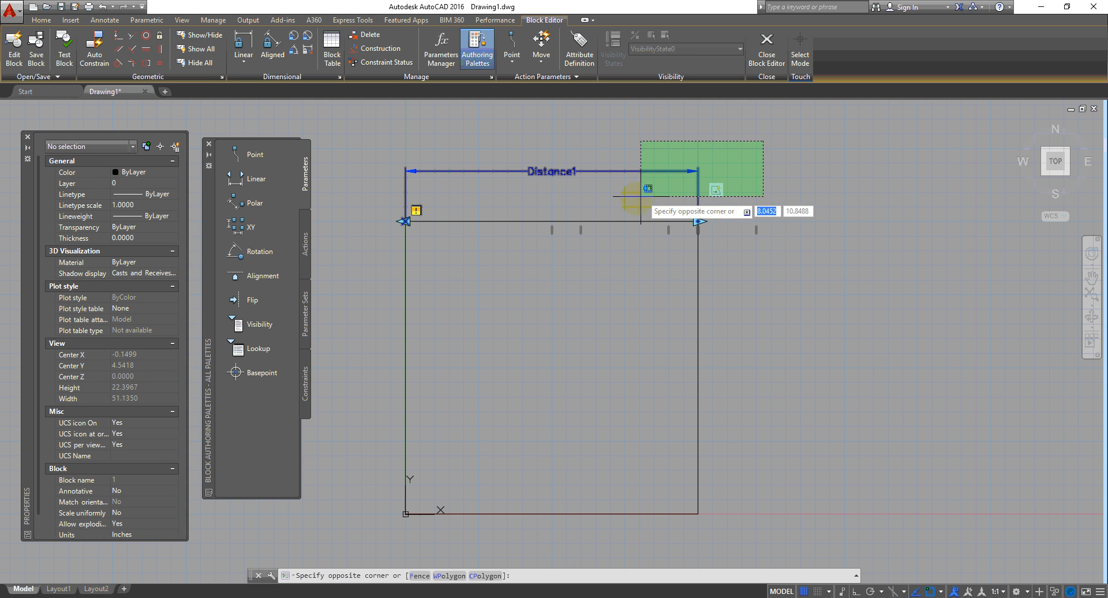
click(631, 204)
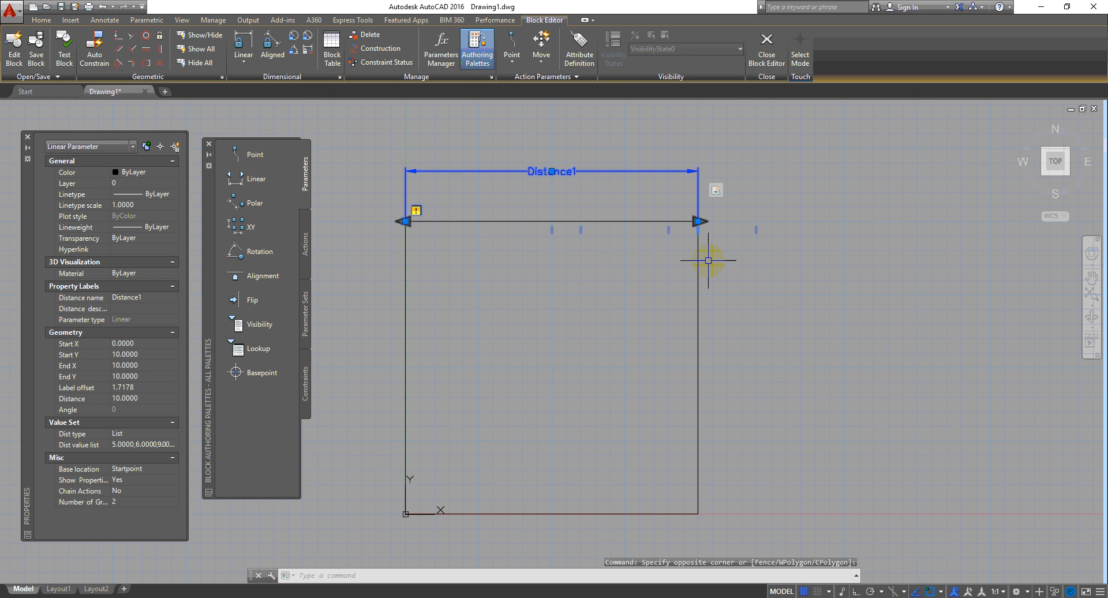
key(Delete)
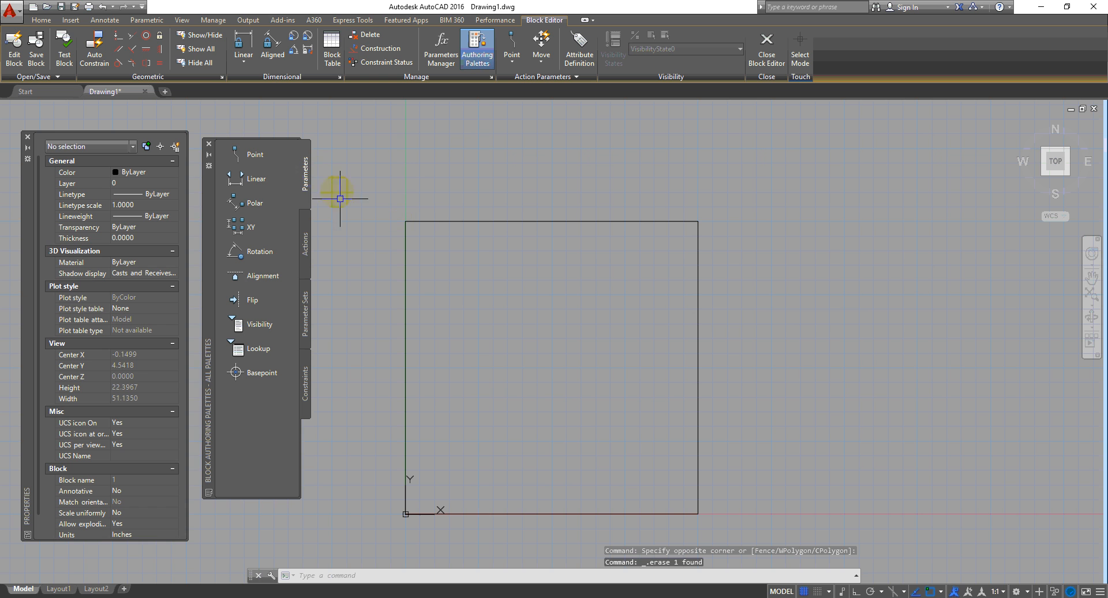
- Add a polar parameter from the square's lower-left corner to its lower-right corner, with the label below the bottom edge
click(248, 204)
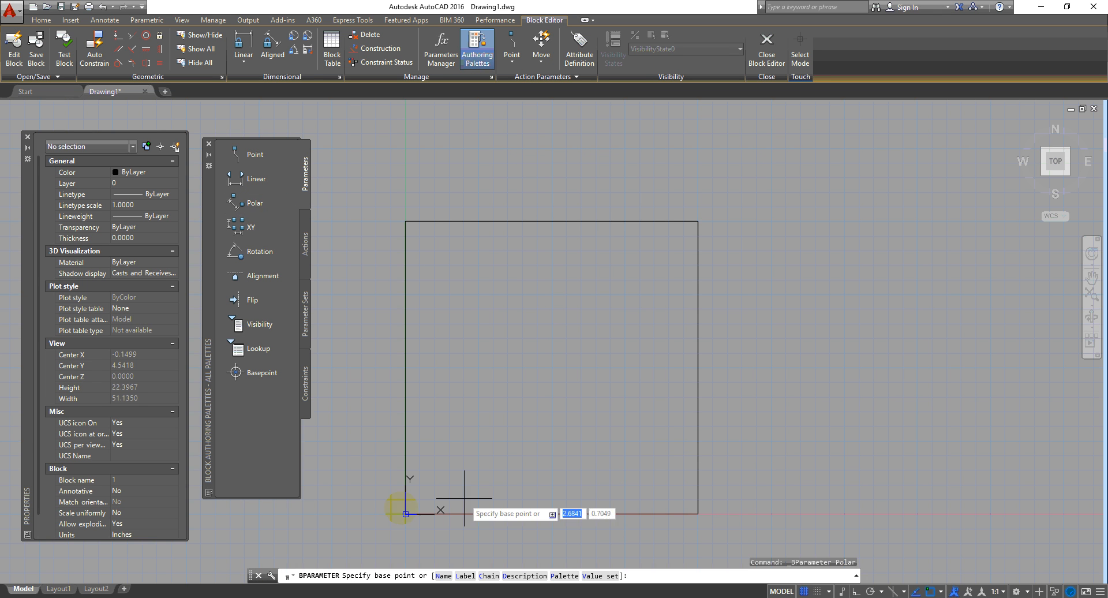
click(405, 514)
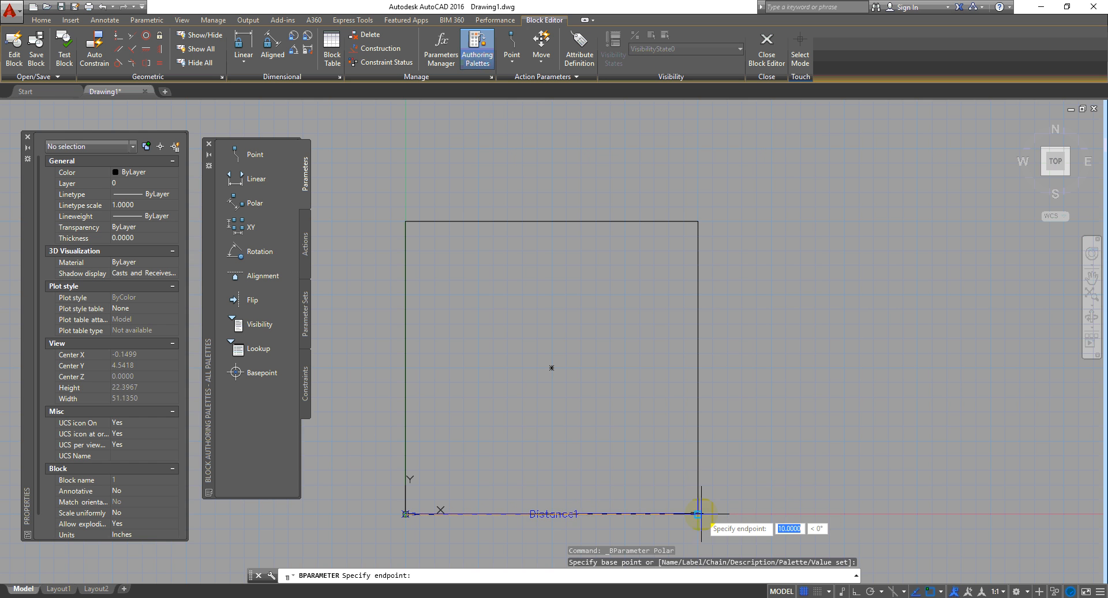
click(698, 514)
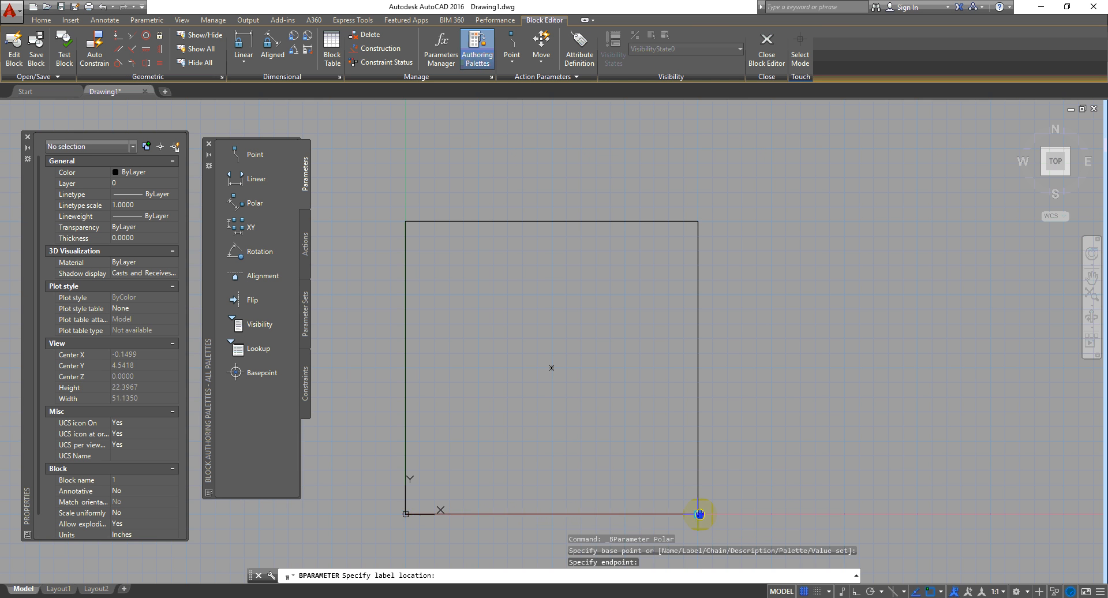
middle_drag(698, 515, 708, 375)
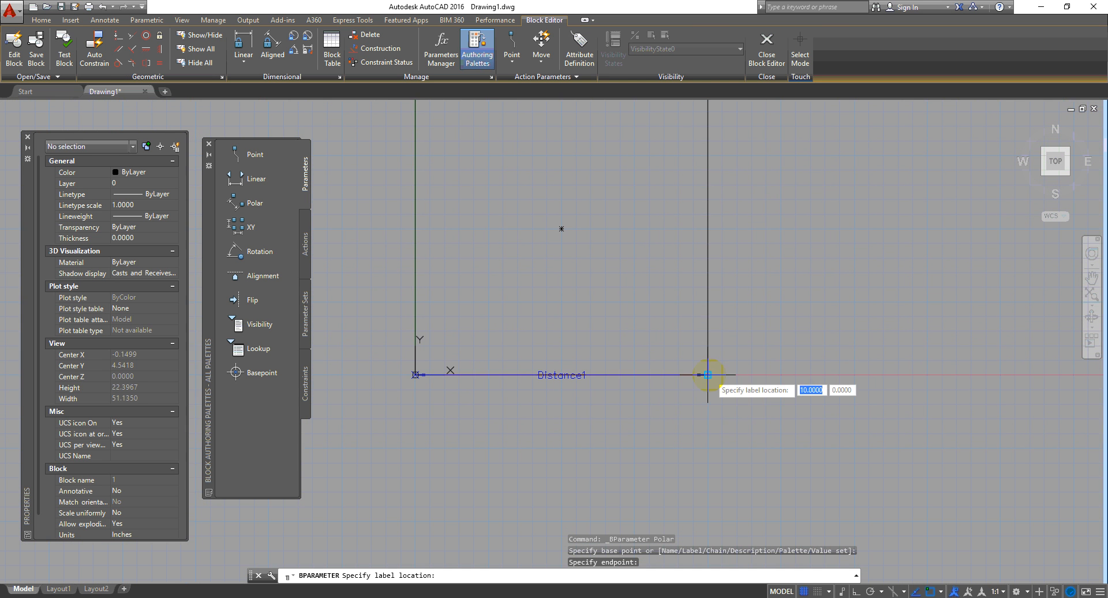
click(670, 414)
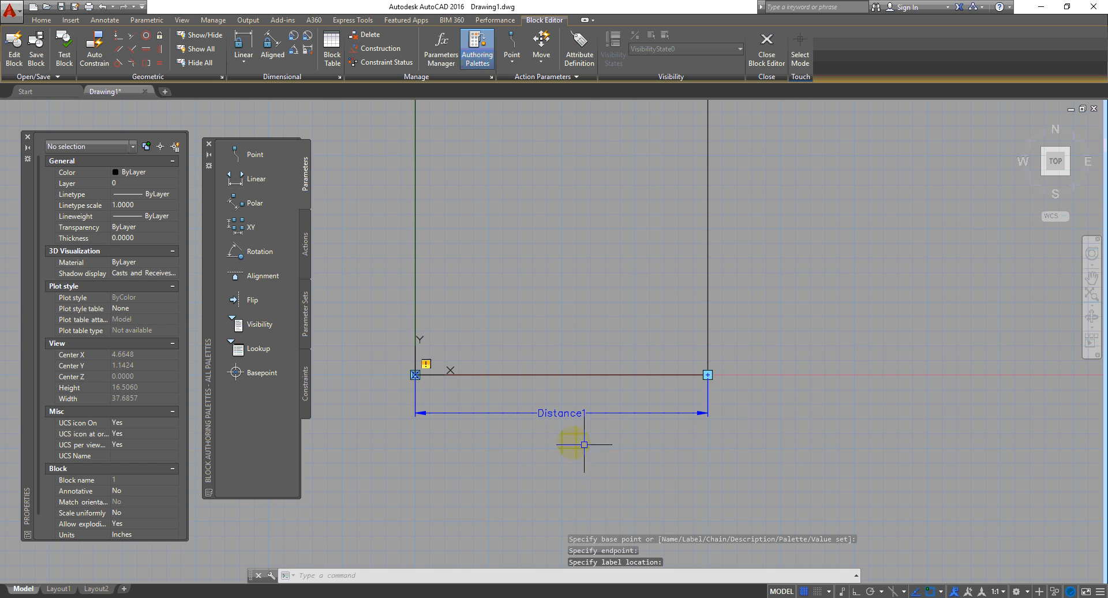
mouse_move(796, 400)
middle_down()
mouse_move(779, 469)
mouse_move(789, 471)
middle_up()
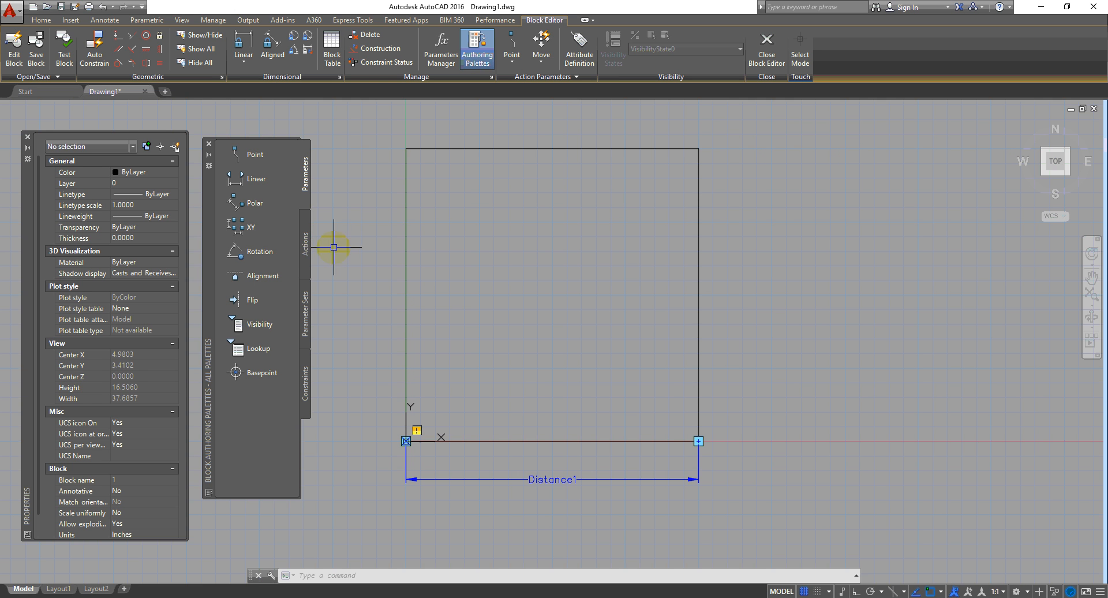
- Rename the polar parameter's distance label to Length and its angle label to Angle
click(307, 245)
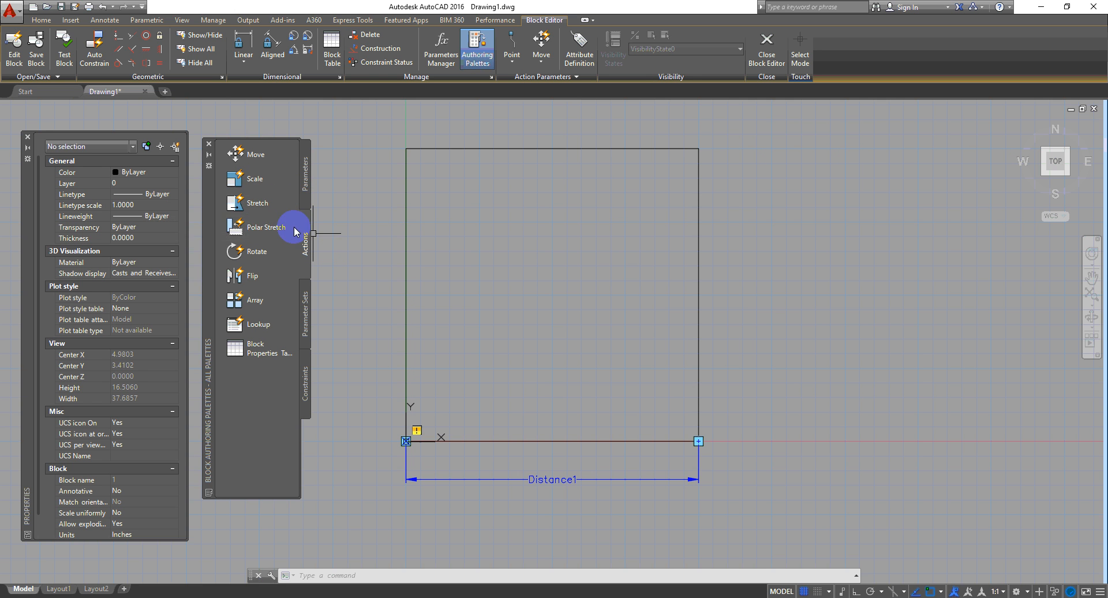
click(663, 460)
click(626, 489)
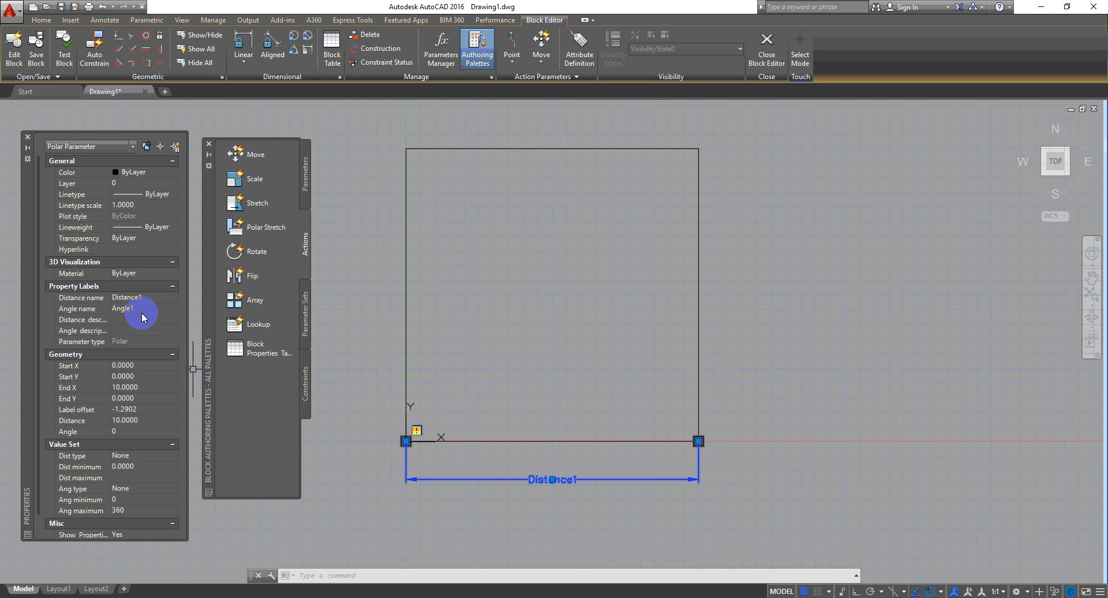
click(166, 298)
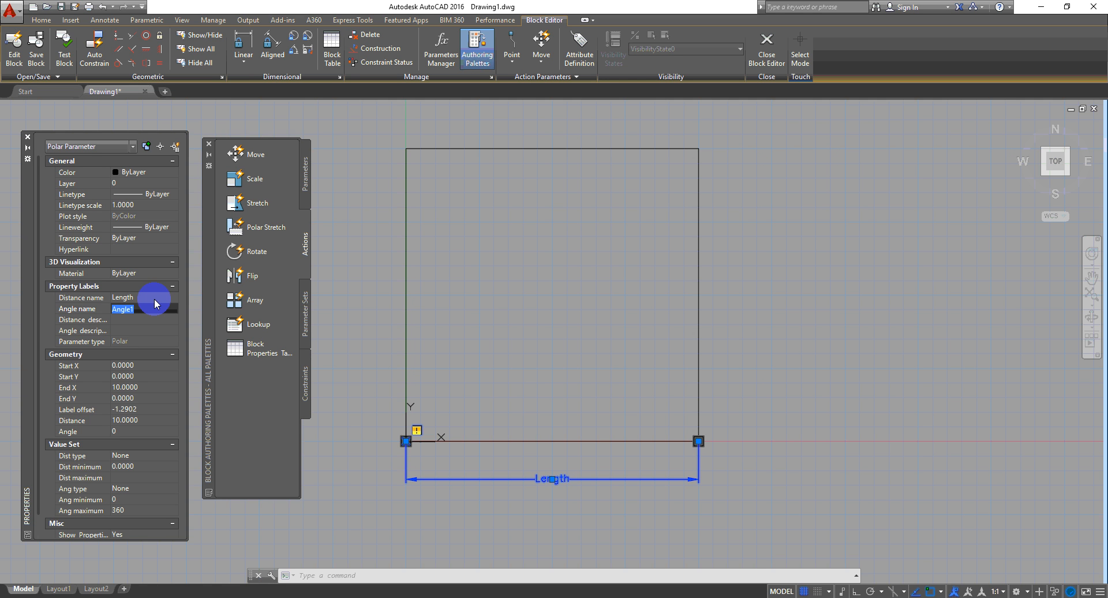
key(Right)
key(Tab)
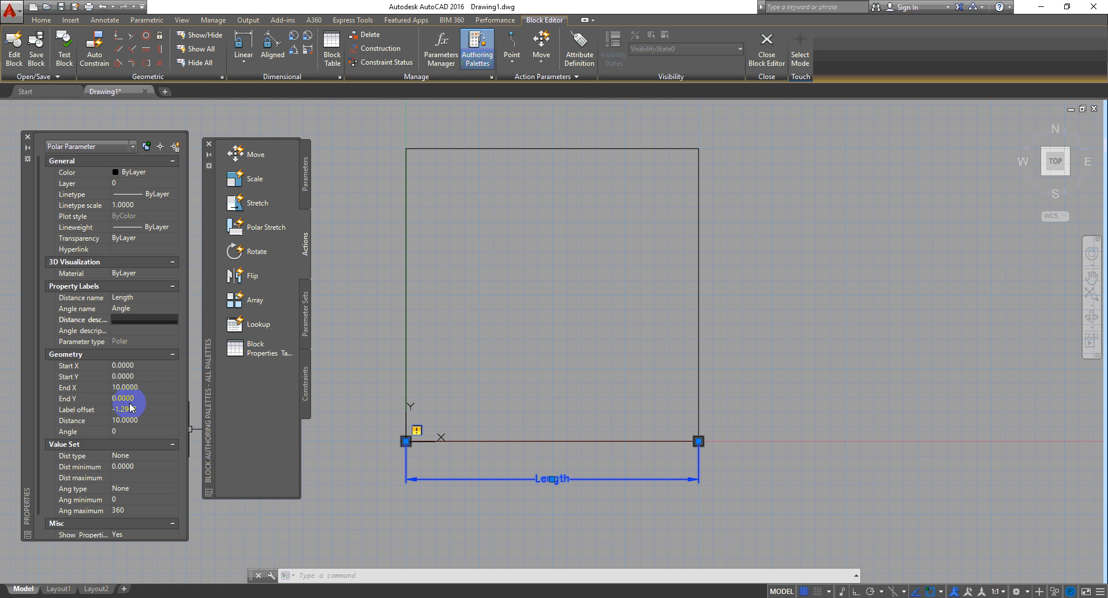
scroll(105, 452, down, 1)
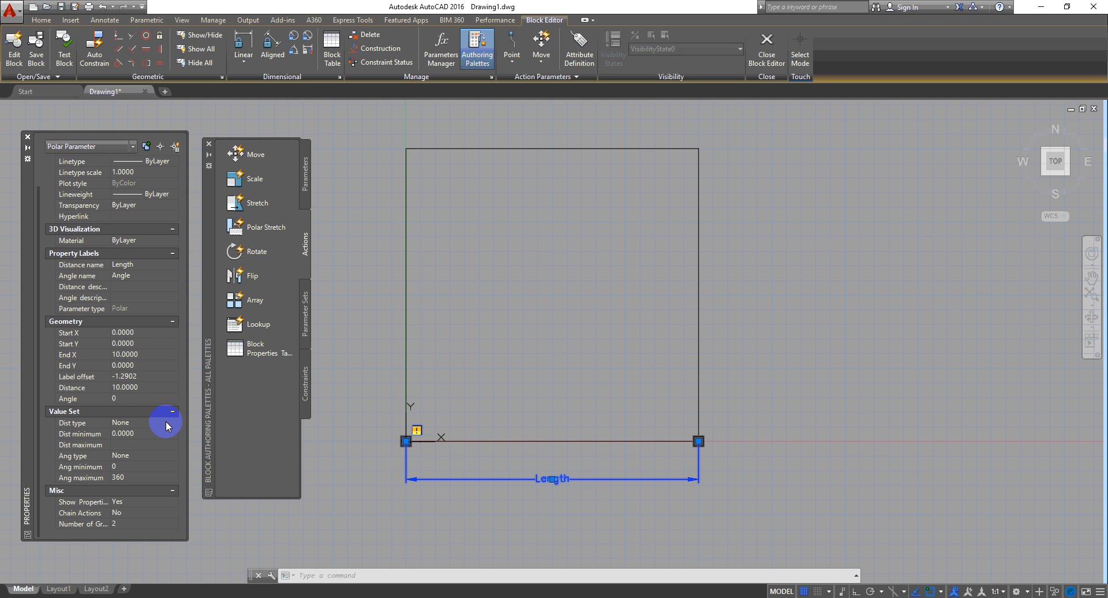
click(159, 427)
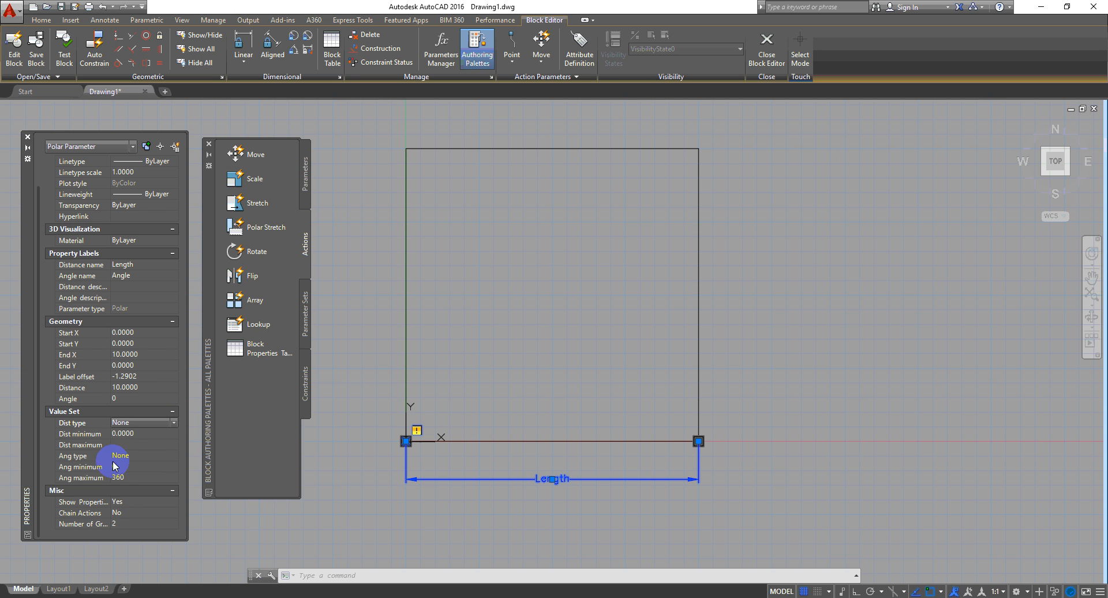
click(174, 423)
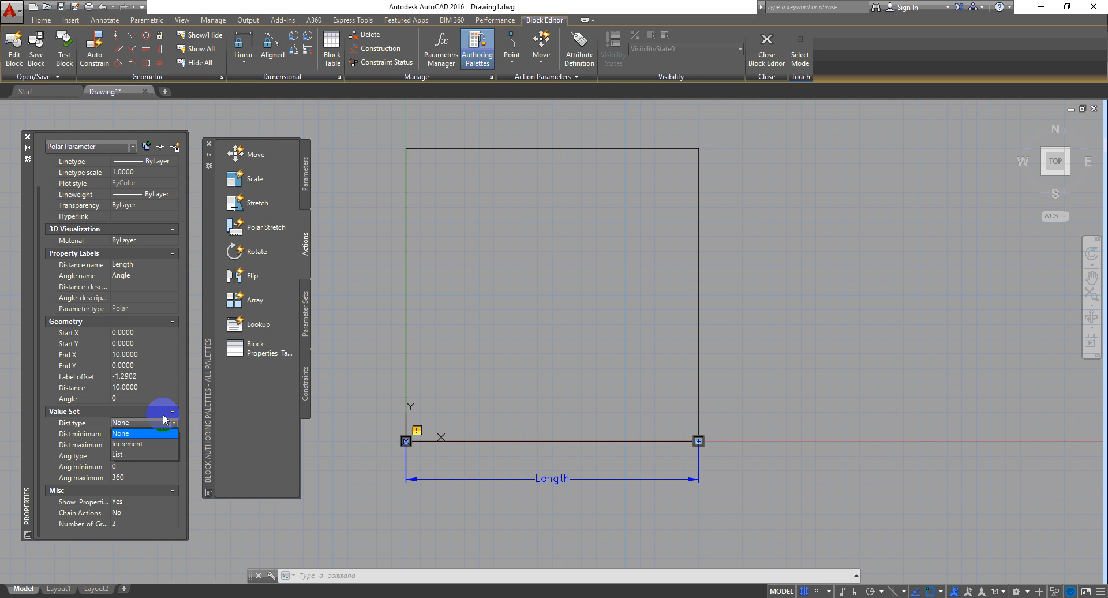
click(142, 443)
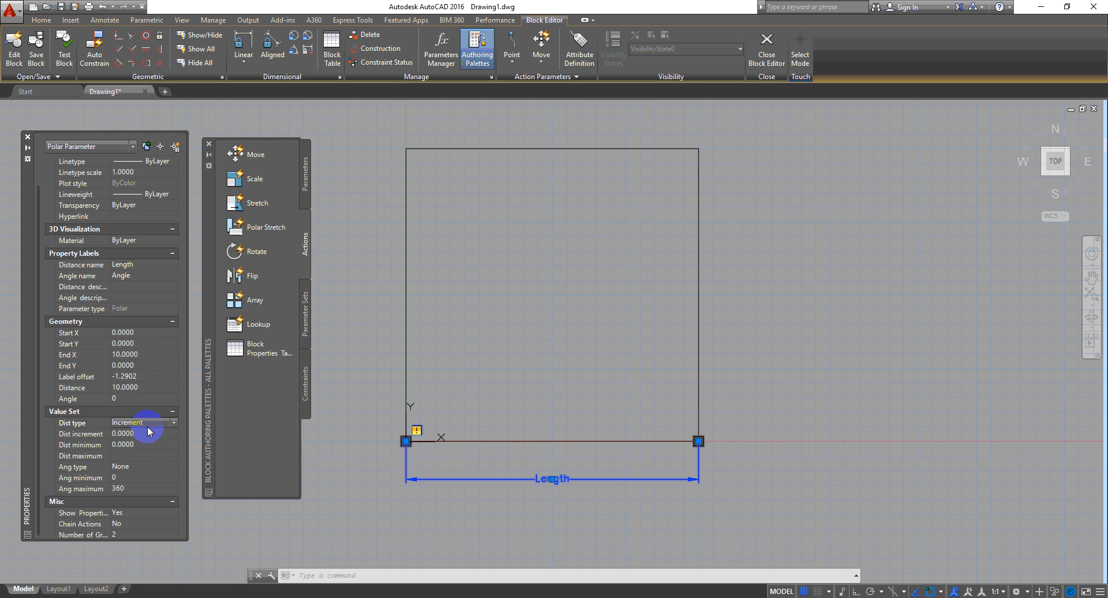
click(173, 422)
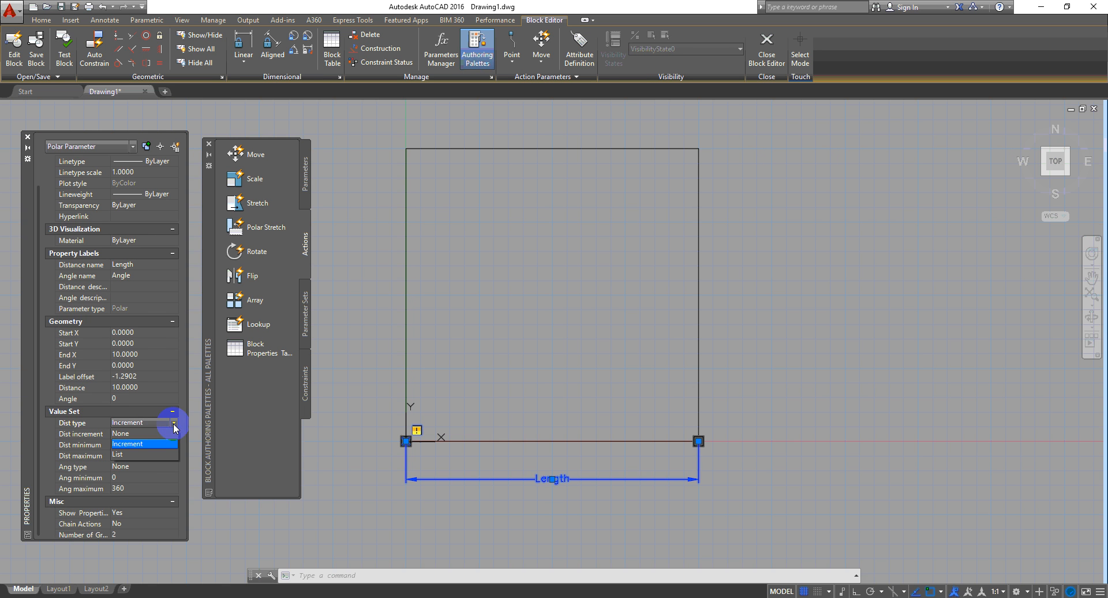
click(159, 432)
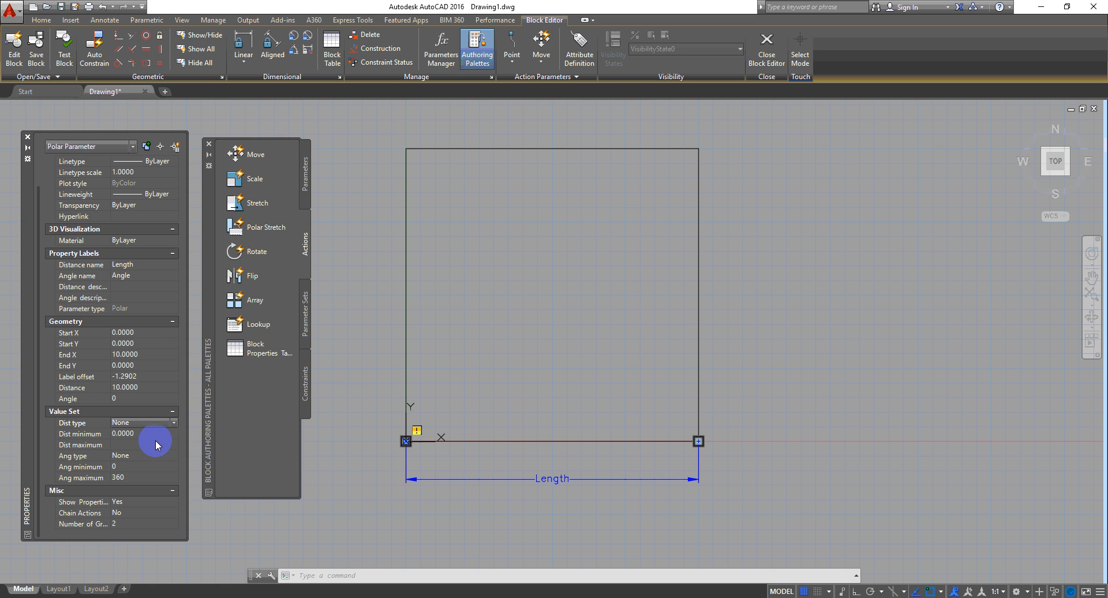
- Add a Stretch action to the Length parameter's lower-right point, with a frame around the square's right side and the square as its object
click(251, 206)
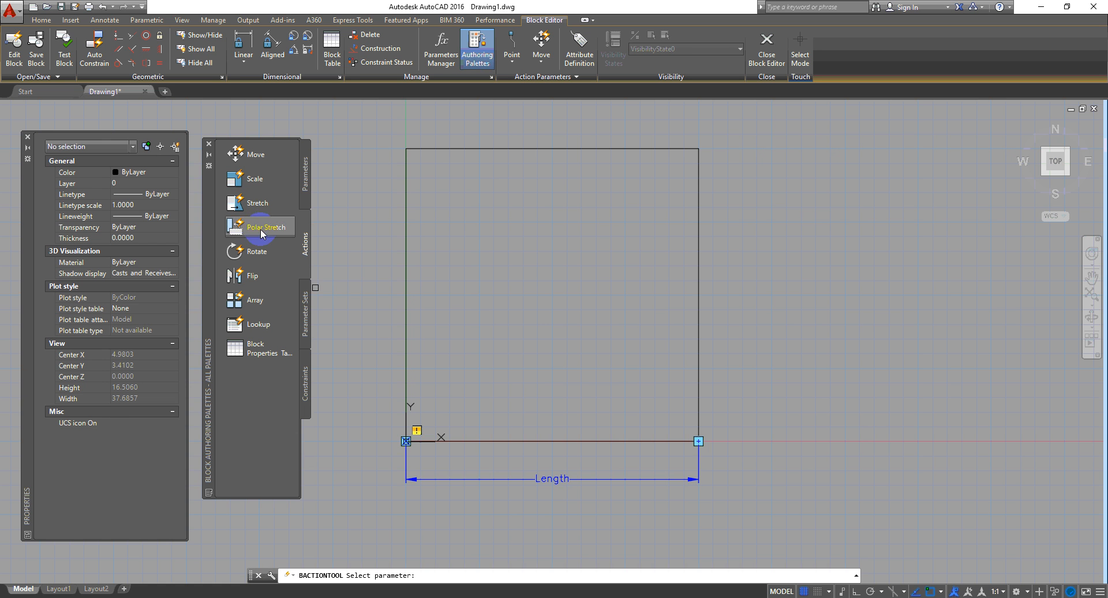
click(635, 481)
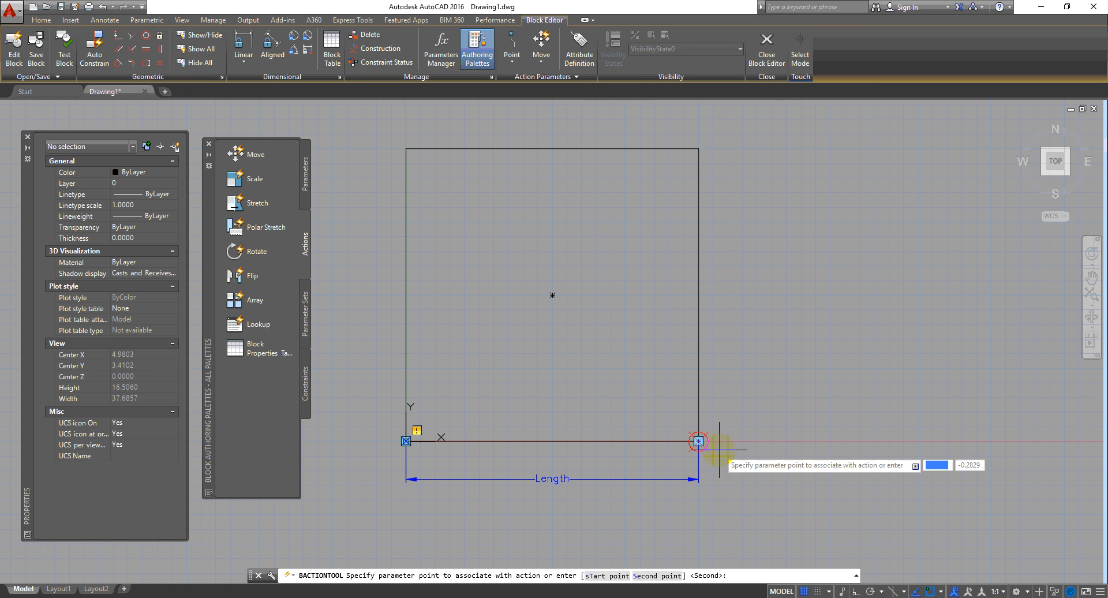
click(699, 441)
scroll(641, 355, down, 1)
click(734, 194)
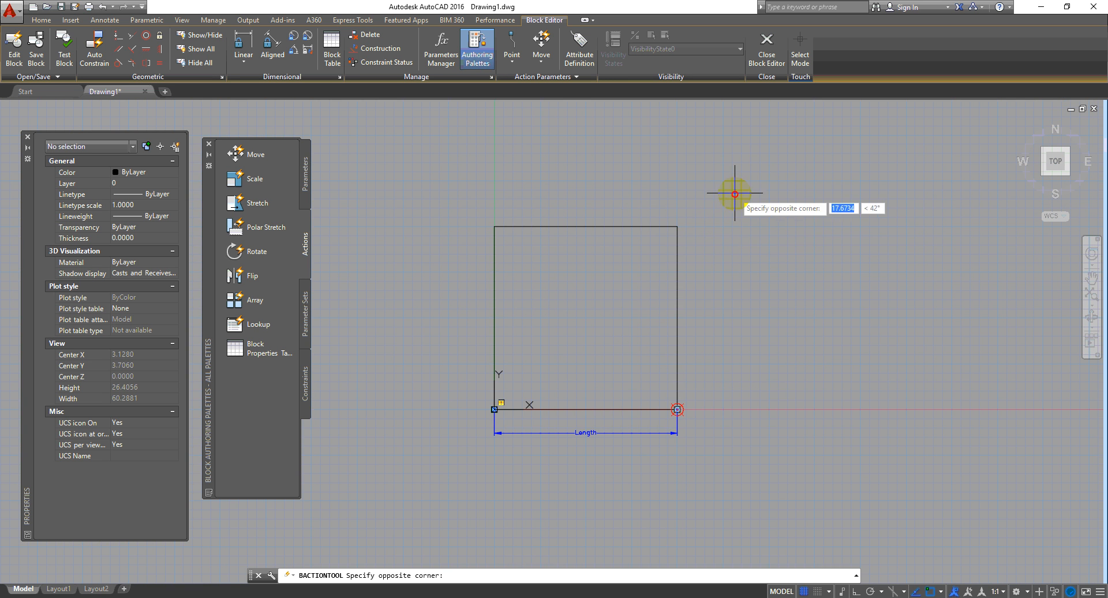
click(640, 461)
click(697, 266)
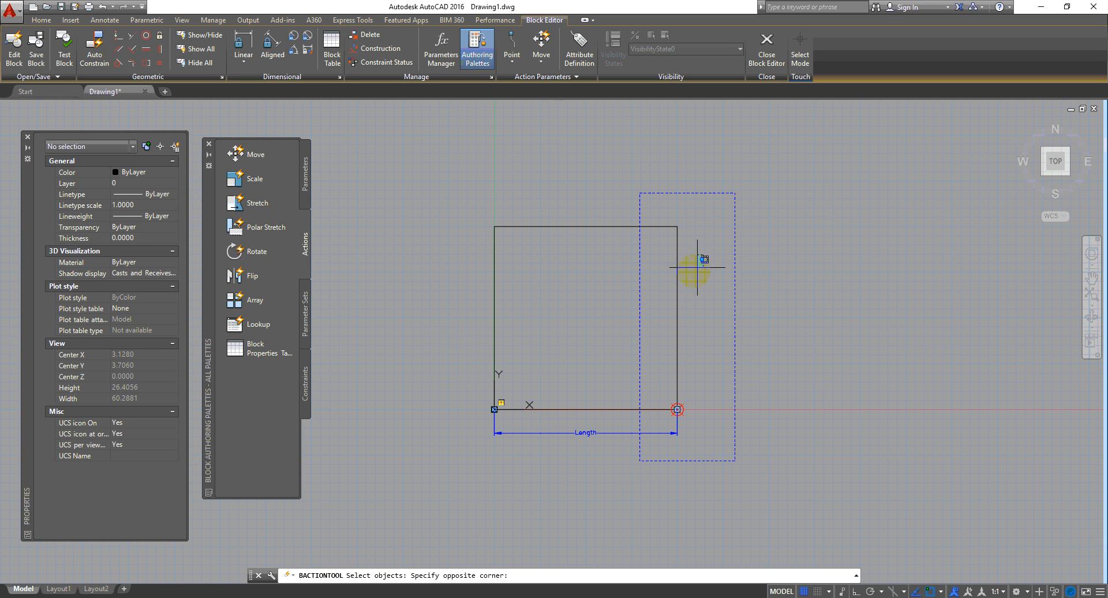
click(670, 292)
key(Return)
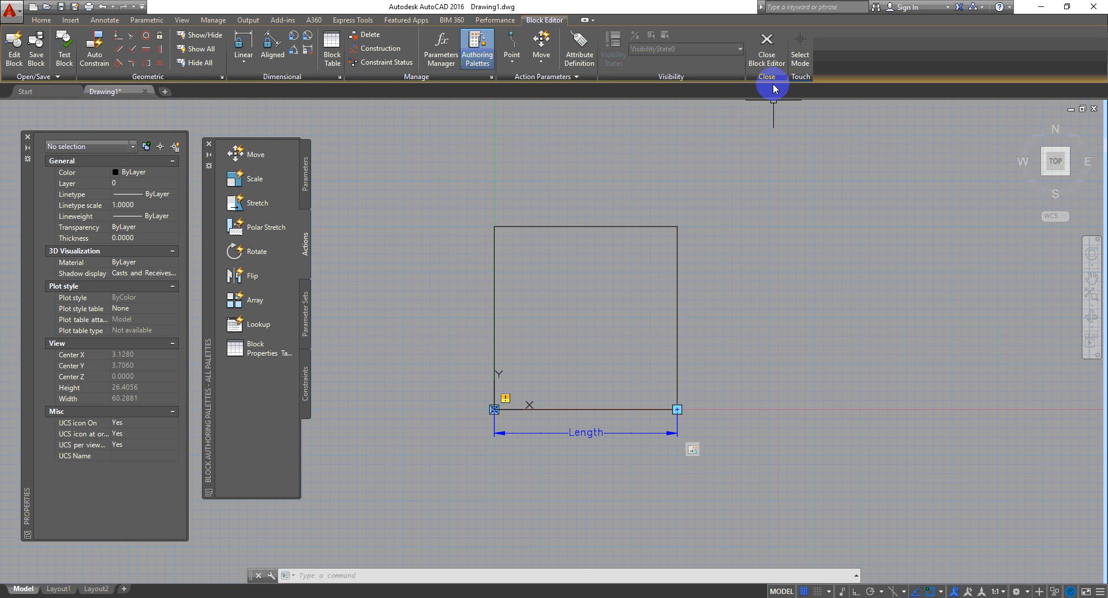
- Close the block editor and save the changes to the block
click(771, 61)
click(575, 292)
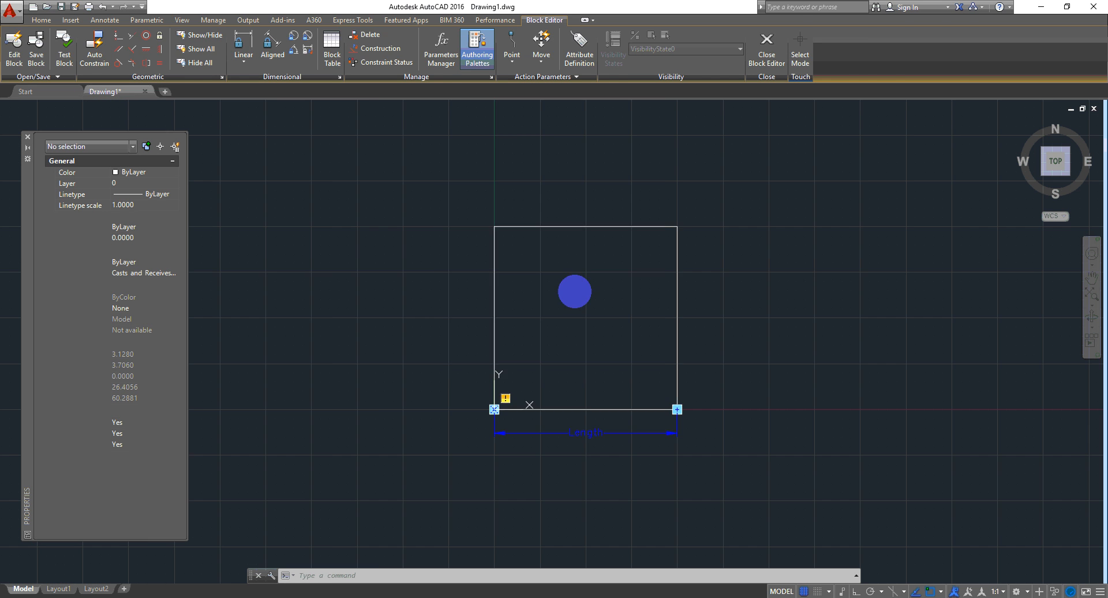
- Test the inserted square block by stretching its lower-right grip freely in length and angle, cancelling without placing it
click(726, 340)
scroll(607, 361, down, 1)
middle_drag(709, 374, 613, 347)
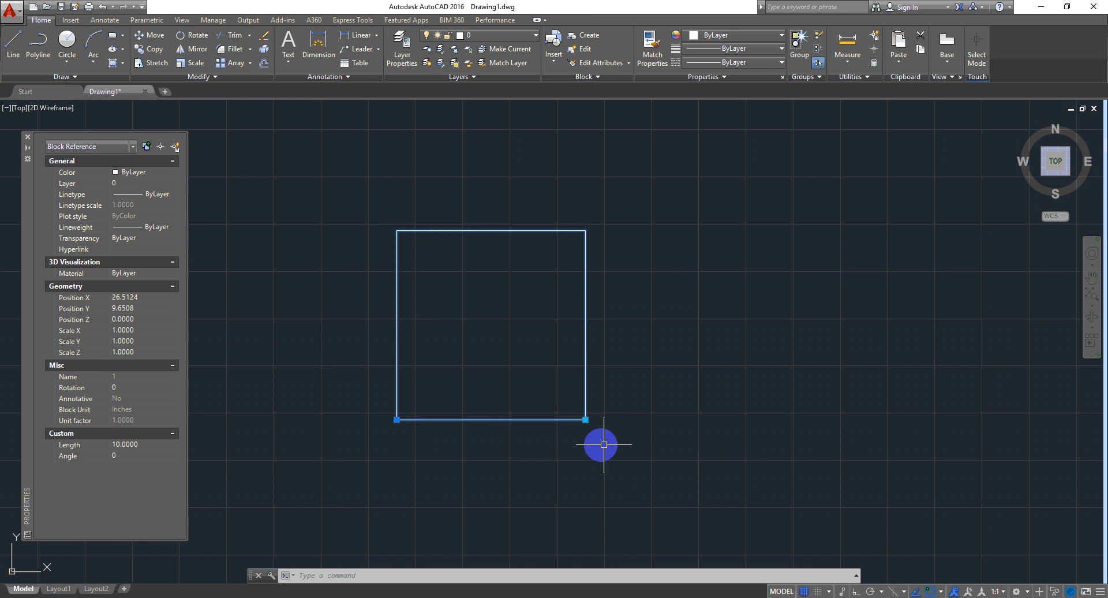
click(585, 420)
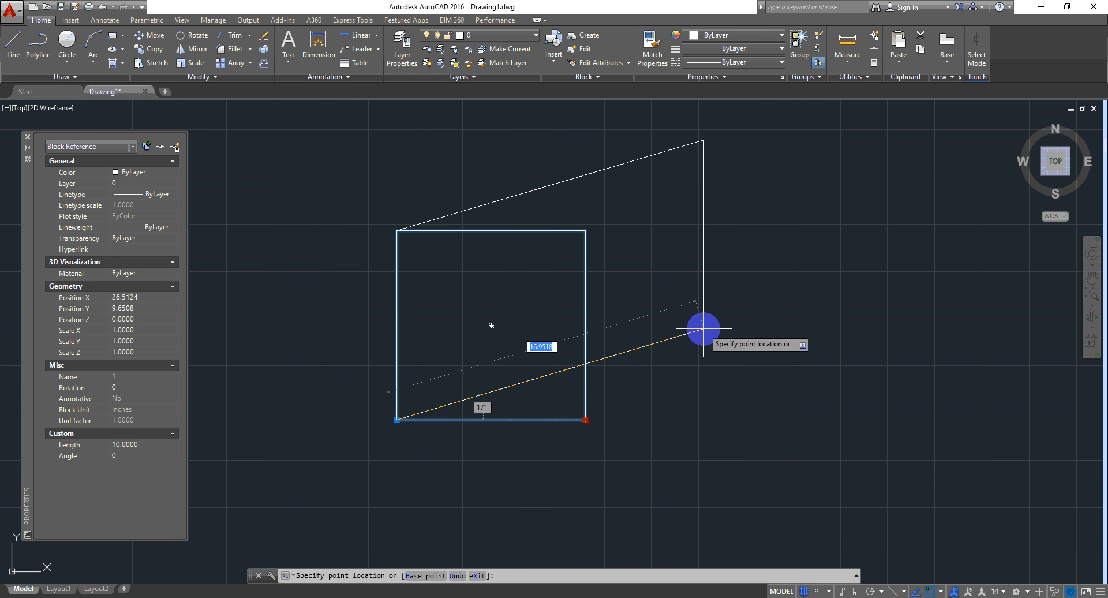
scroll(640, 359, down, 1)
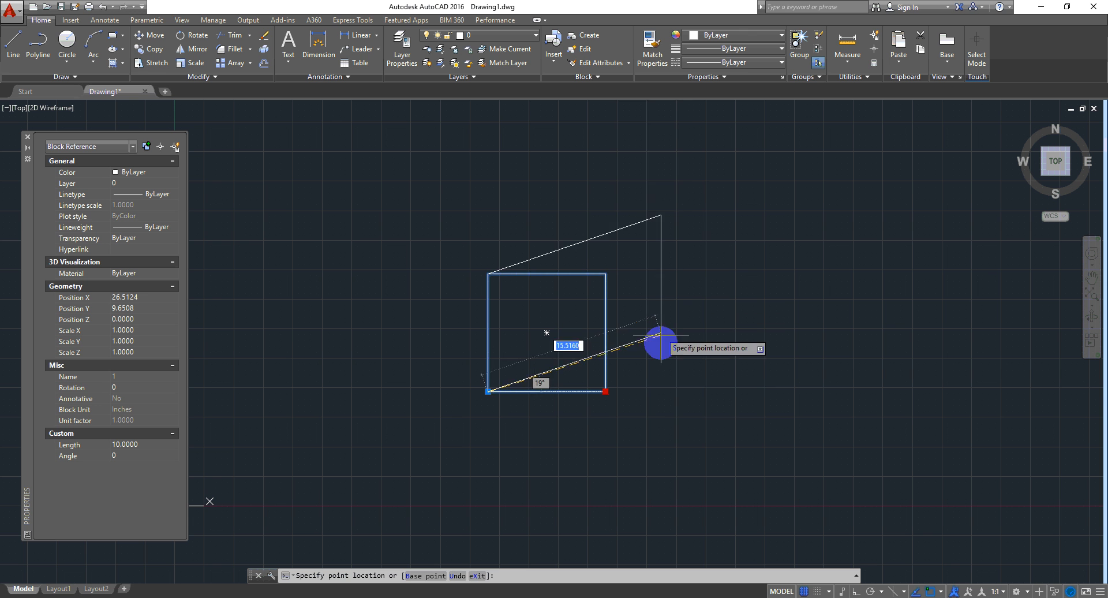
key(Escape)
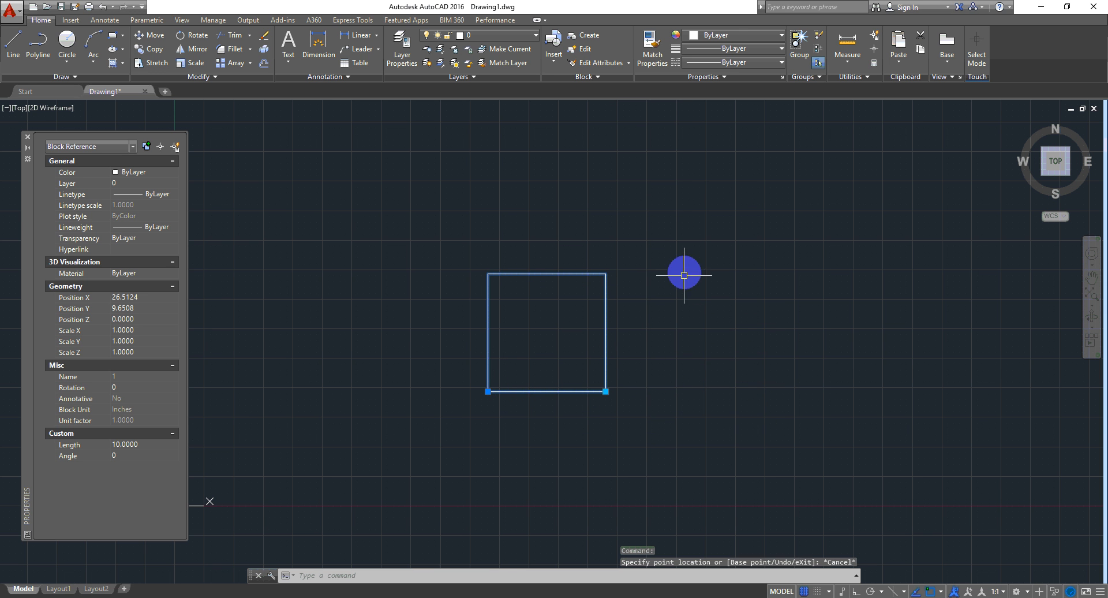
- Reopen the selected square block in the block editor
right_click(684, 268)
click(744, 312)
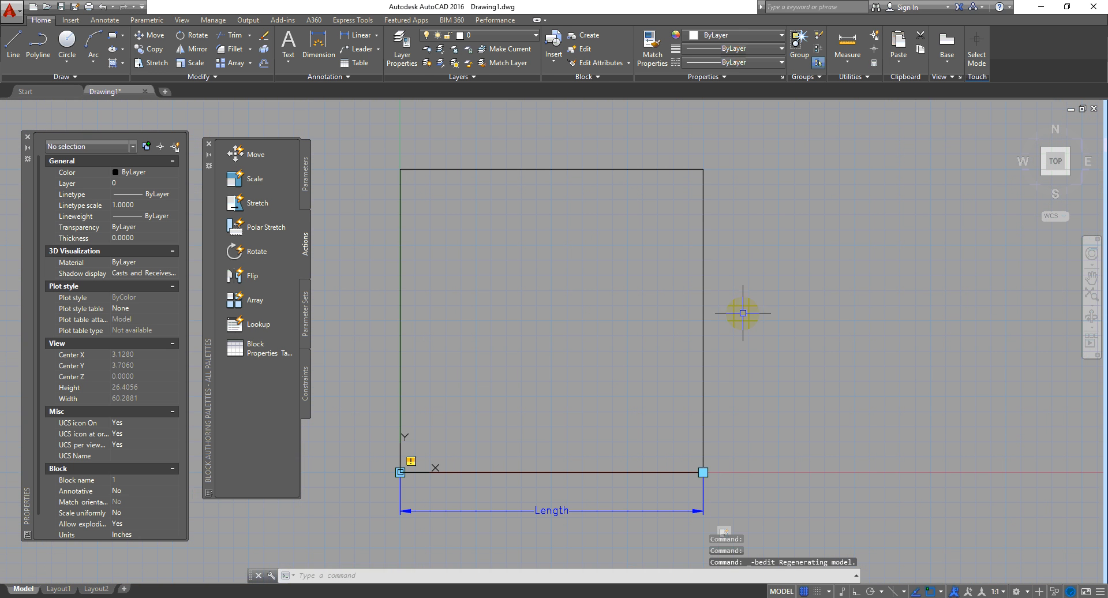
middle_drag(622, 509, 555, 403)
scroll(626, 444, down, 1)
middle_drag(634, 462, 700, 482)
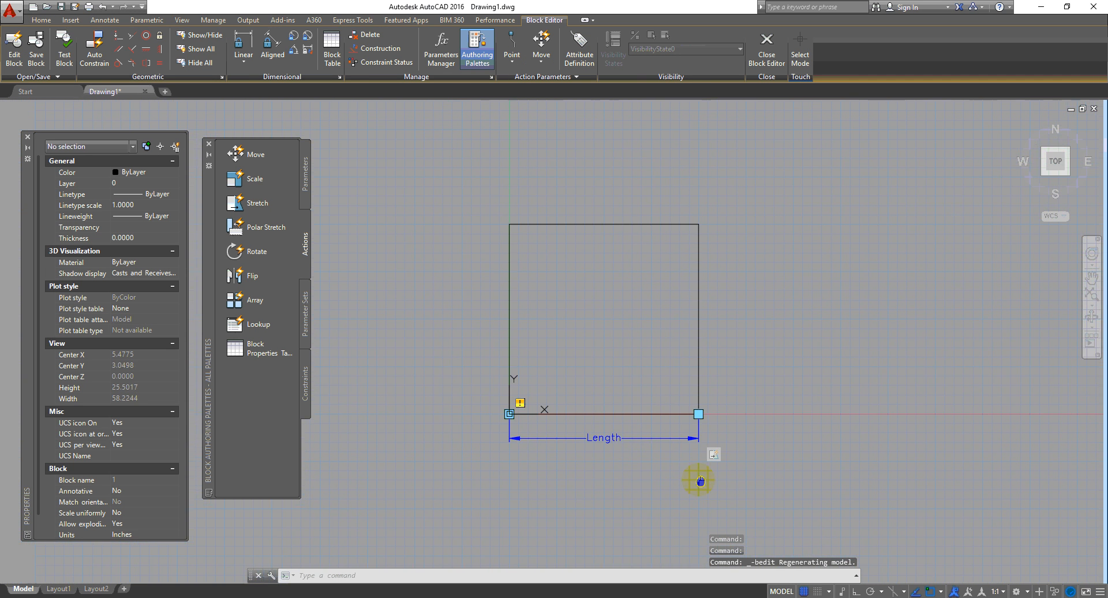
- Set the Length parameter's distance type to Increment with a distance increment of 1
click(634, 450)
click(613, 434)
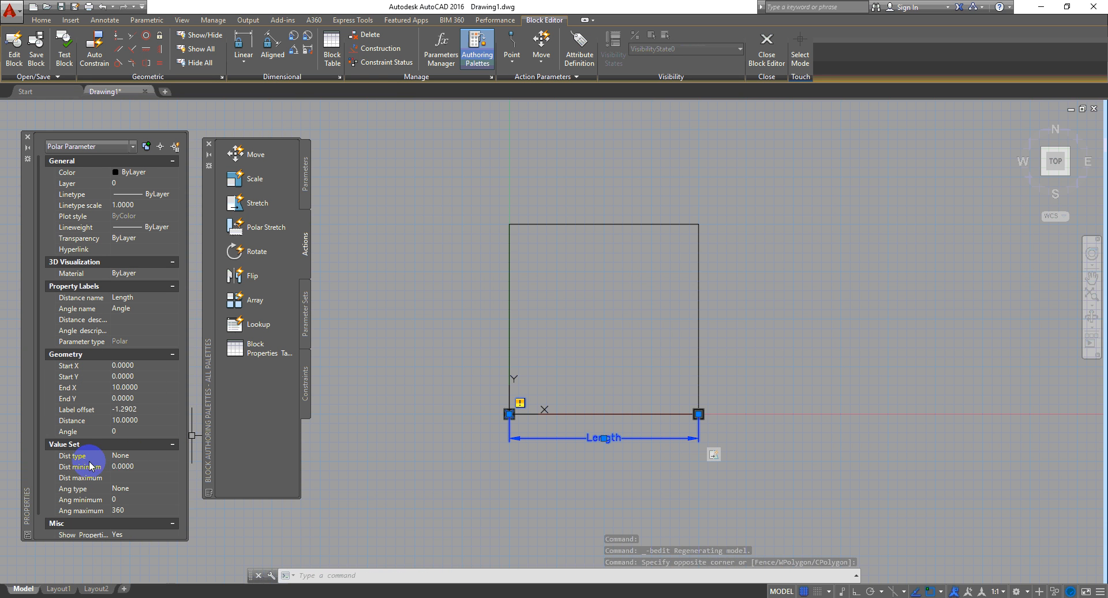
click(169, 459)
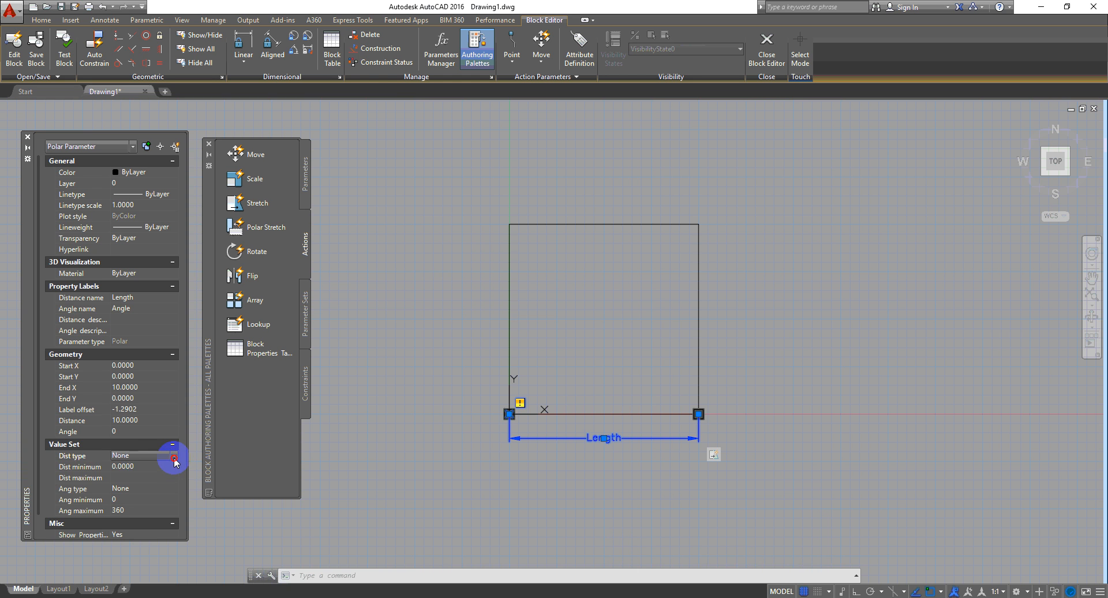
click(174, 457)
click(148, 479)
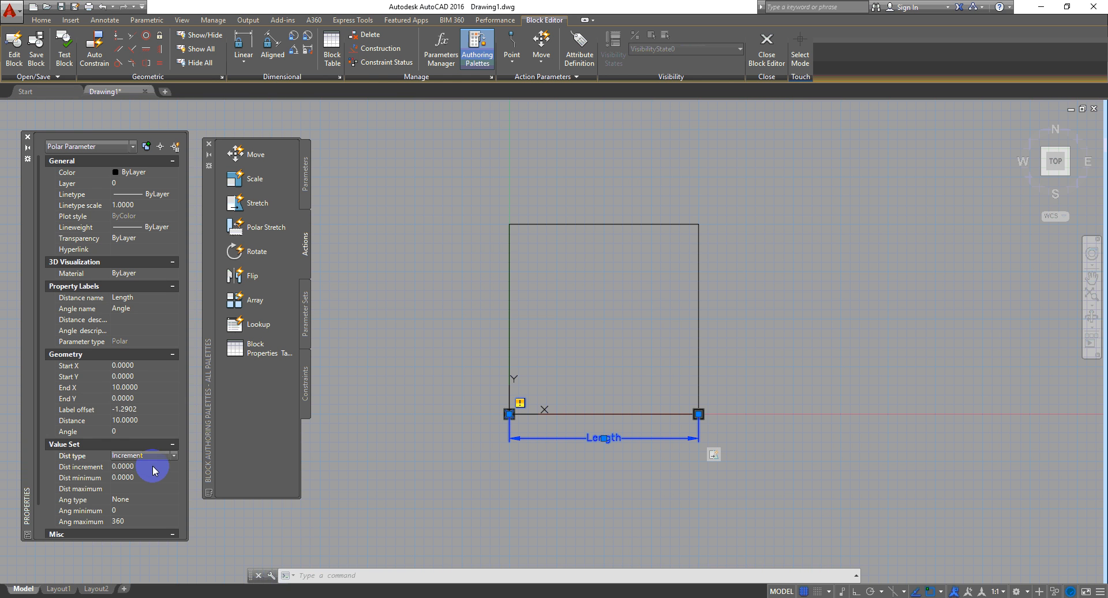
click(154, 467)
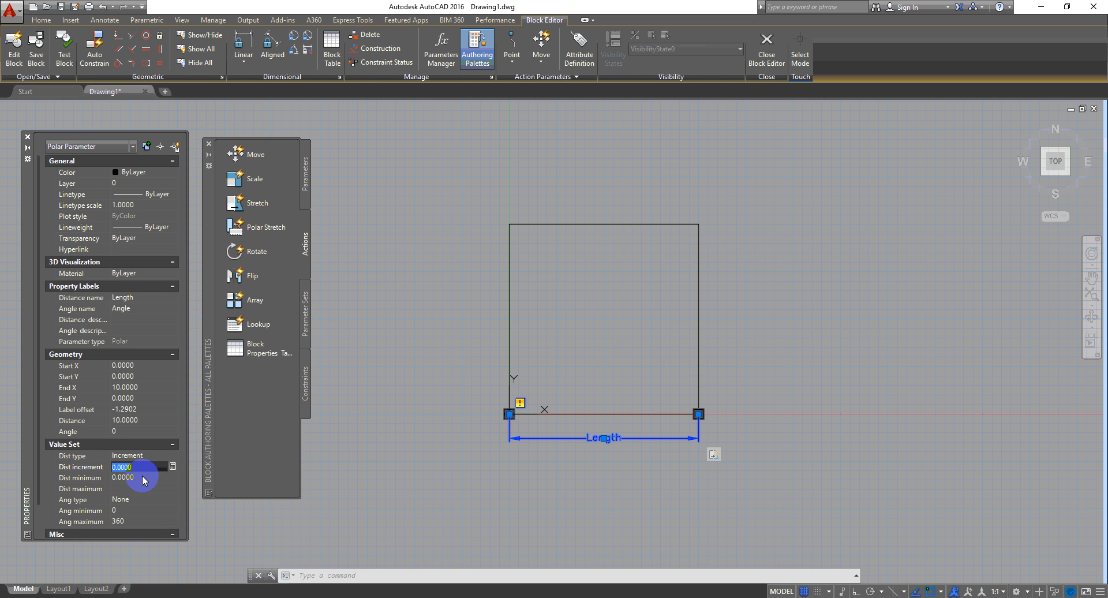
click(148, 478)
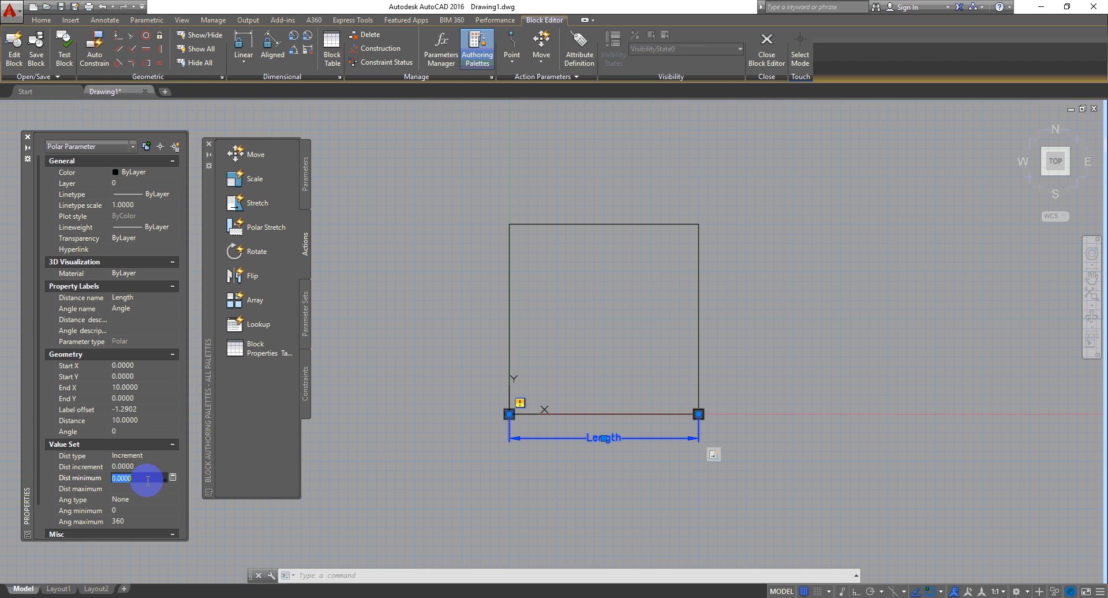
click(148, 467)
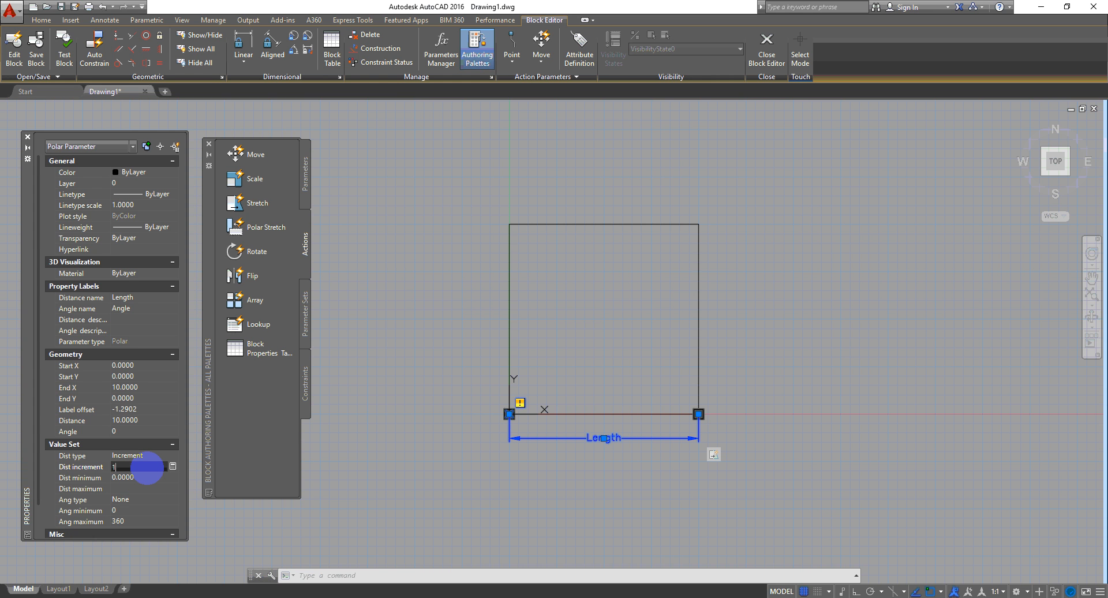
click(148, 472)
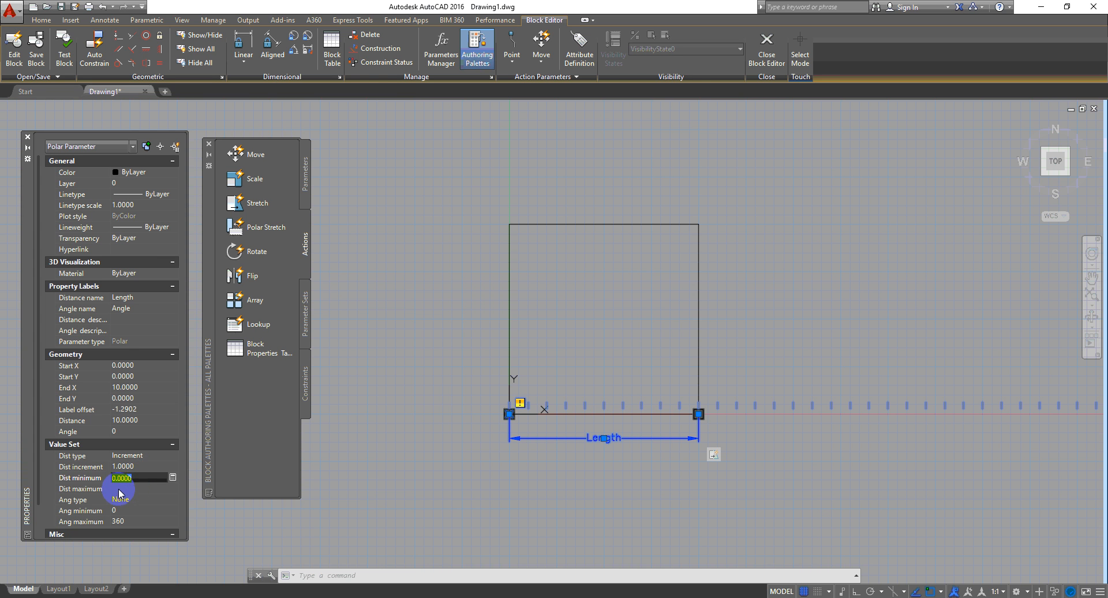
- Close the block editor, saving the parameter changes to the existing block reference
click(766, 54)
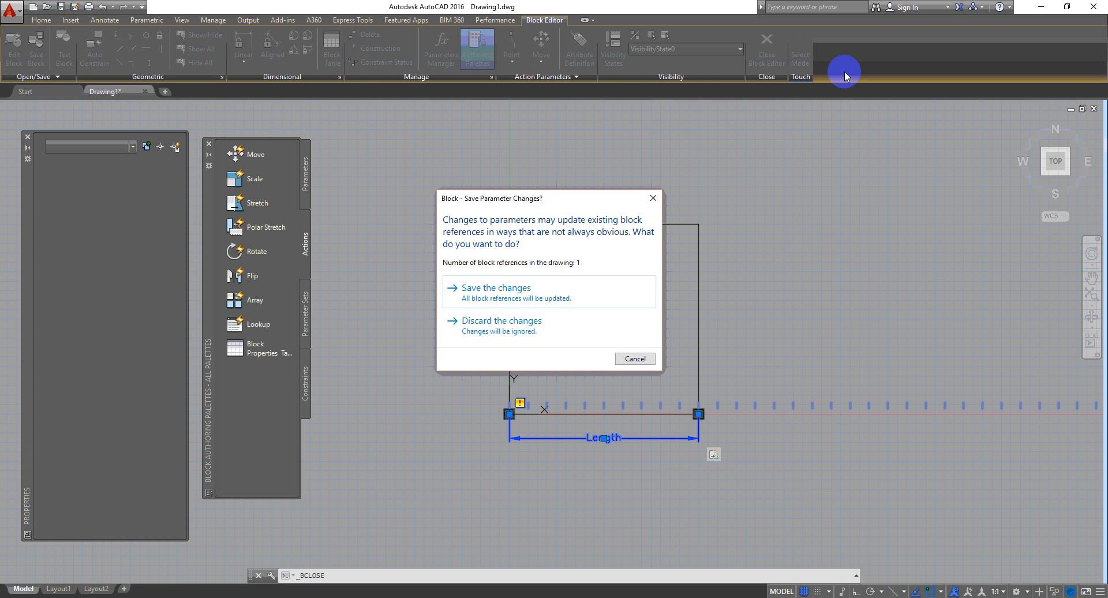
click(497, 287)
- Test the square block by stretching its lower-right grip to length 21 at angle 333, and reset the block
click(605, 329)
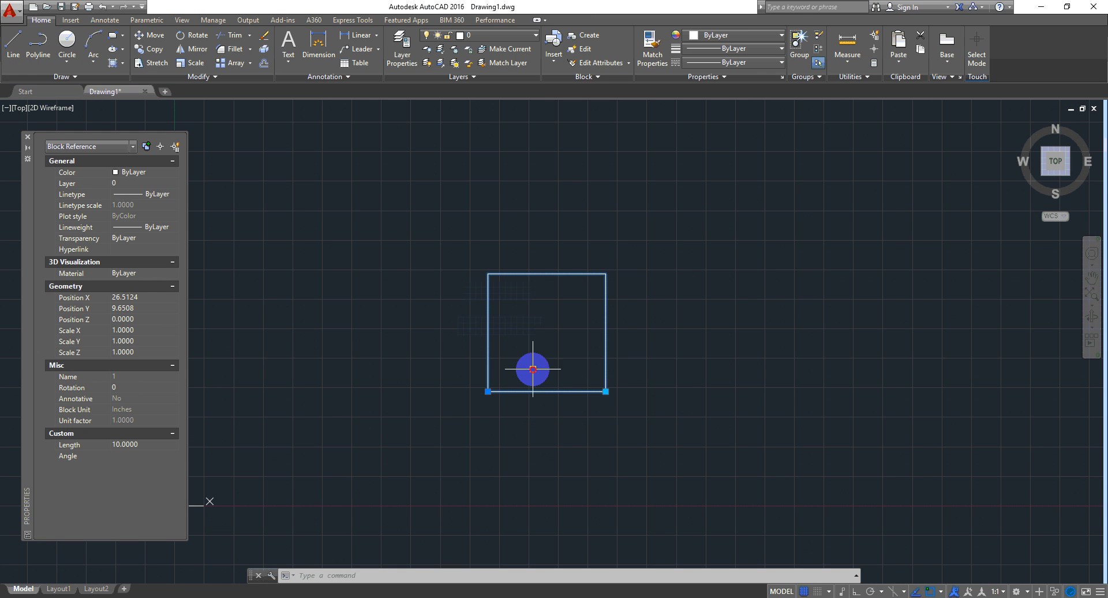
click(605, 391)
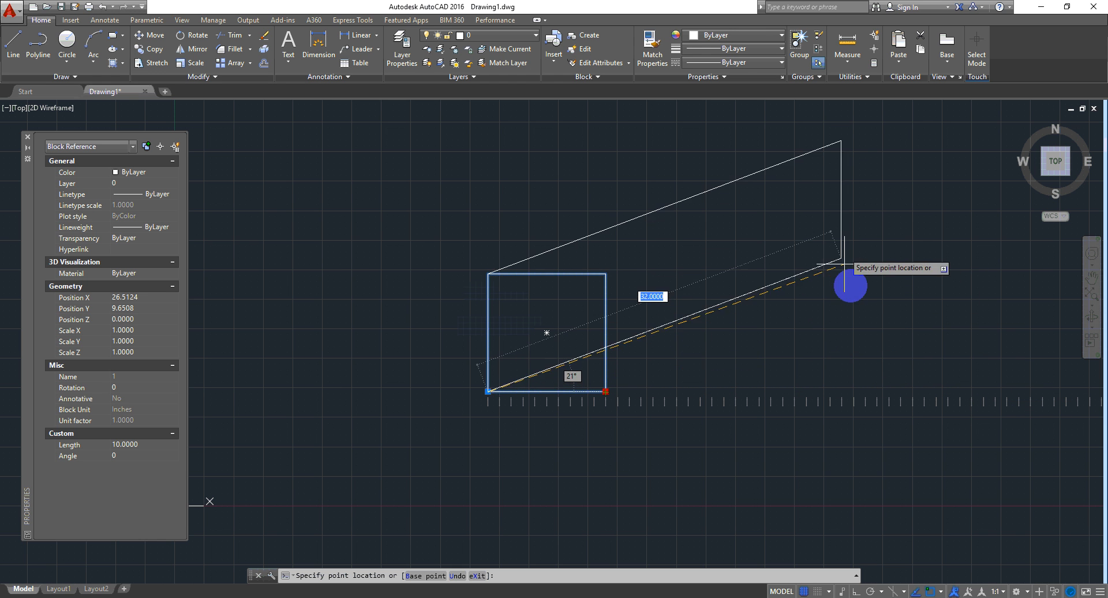
mouse_move(819, 423)
middle_down()
mouse_move(638, 378)
mouse_move(571, 388)
middle_up()
middle_drag(643, 384, 840, 386)
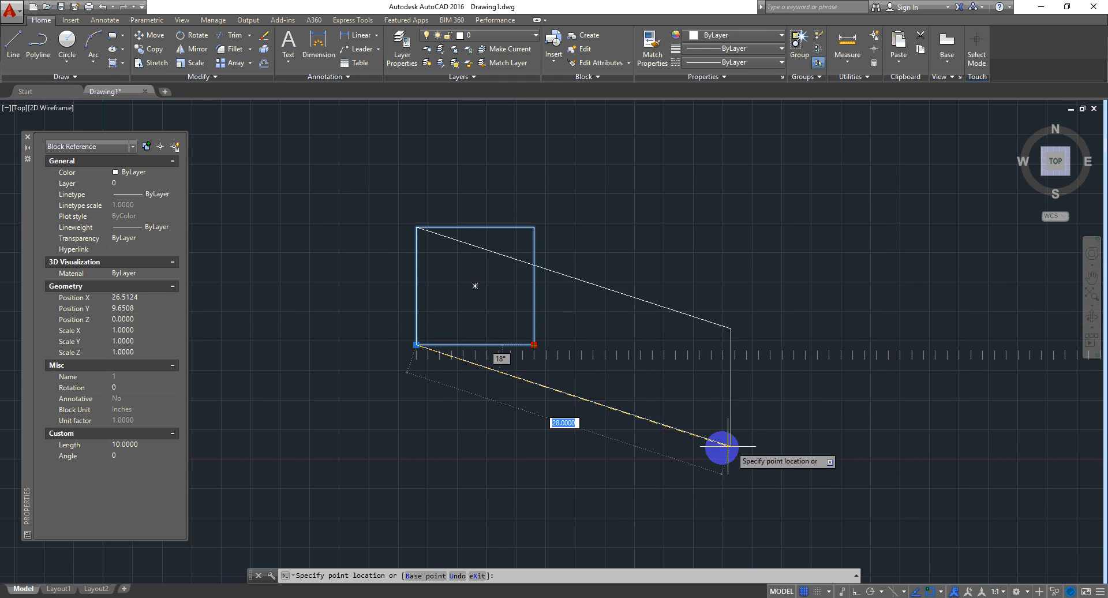
click(637, 460)
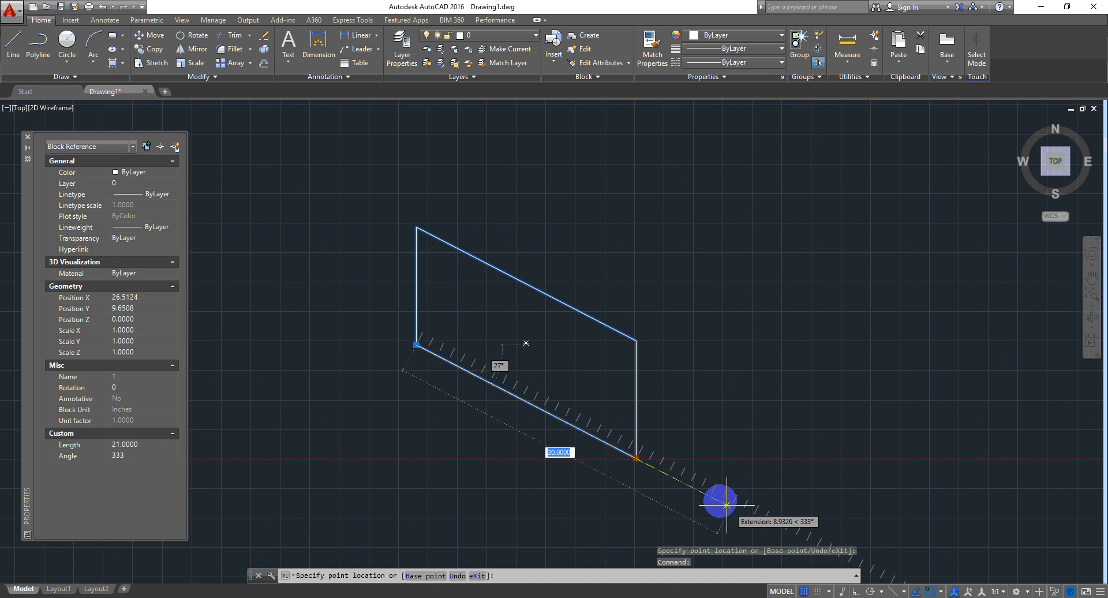
key(Escape)
right_drag(647, 445, 723, 294)
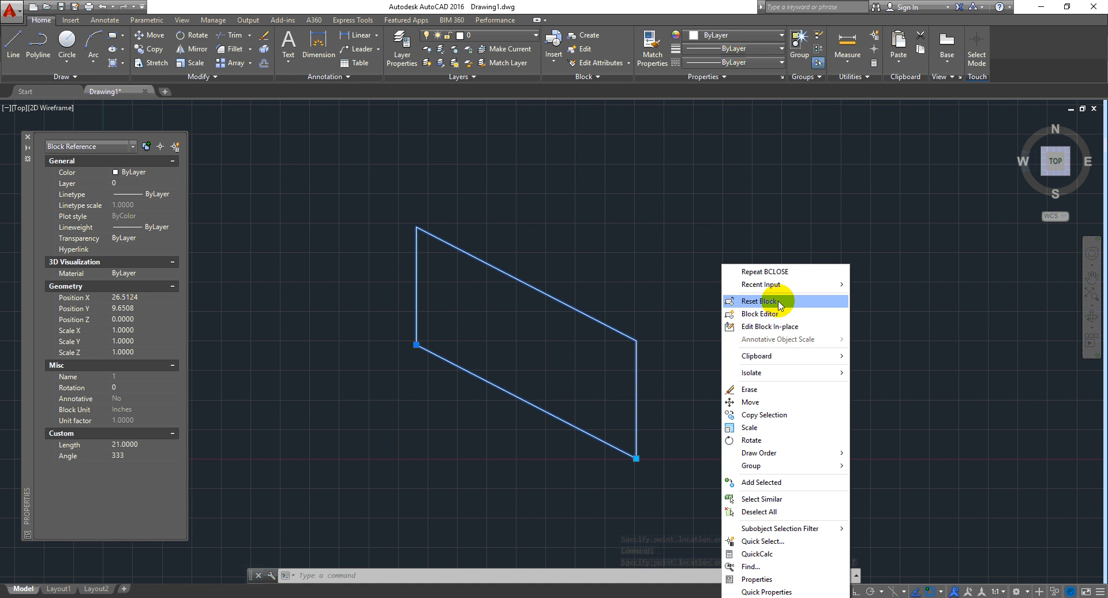
click(778, 301)
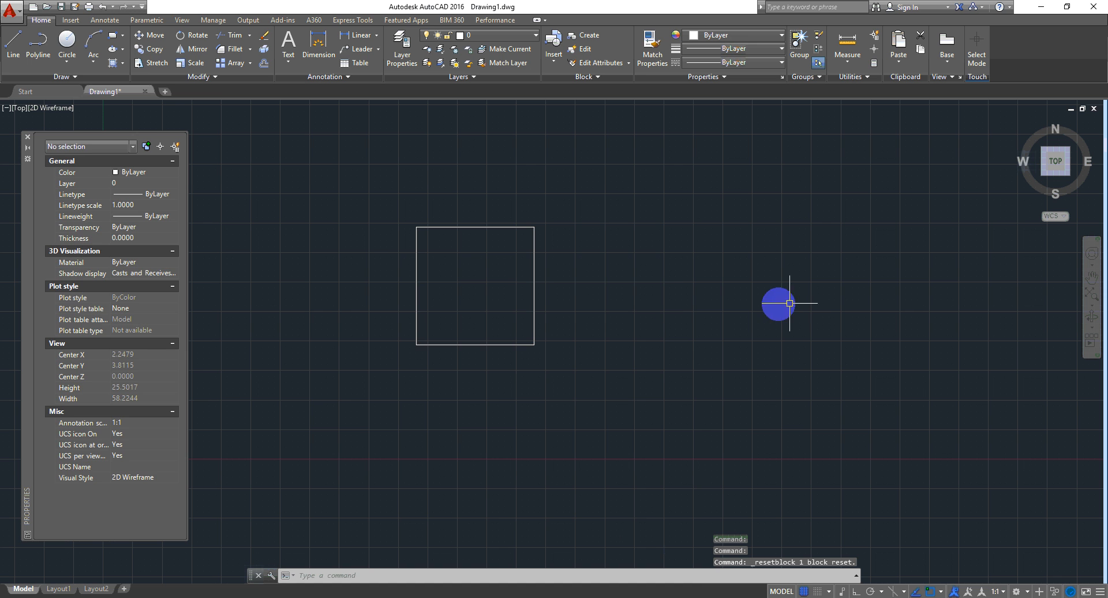
- Reopen the square block in the block editor
click(476, 323)
right_click(731, 256)
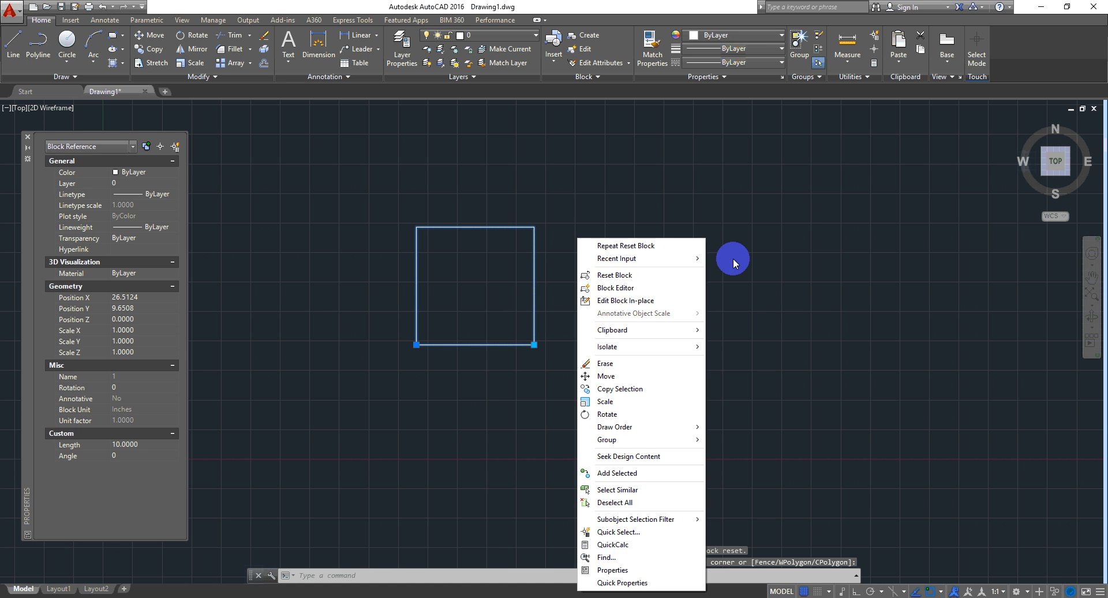
click(629, 289)
- Examine the distance type and angle type options in the Length parameter's value set, keeping Increment and None
click(589, 510)
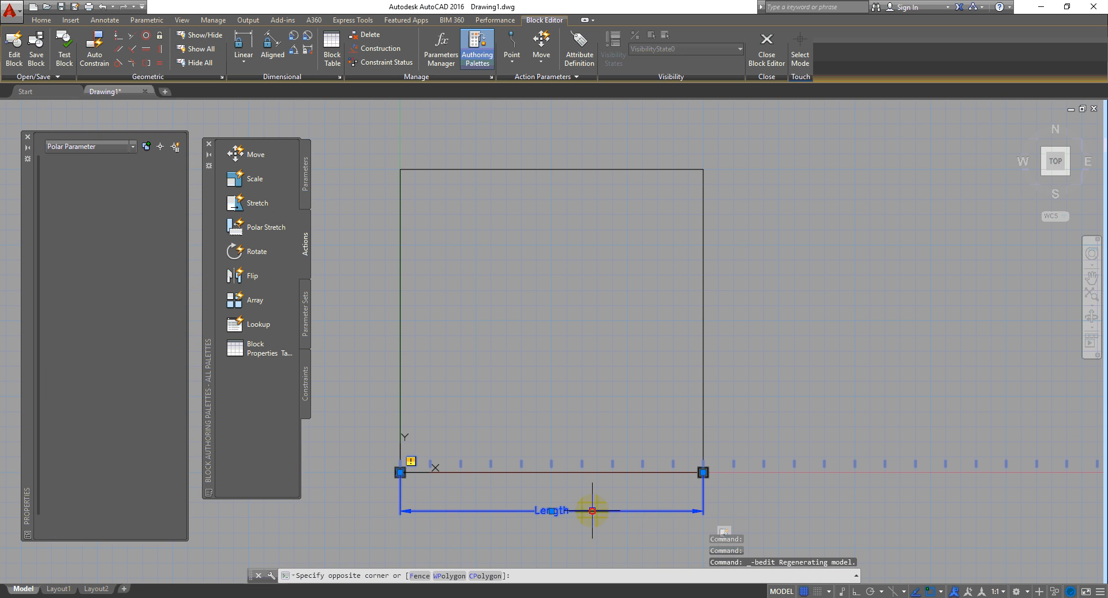
click(306, 490)
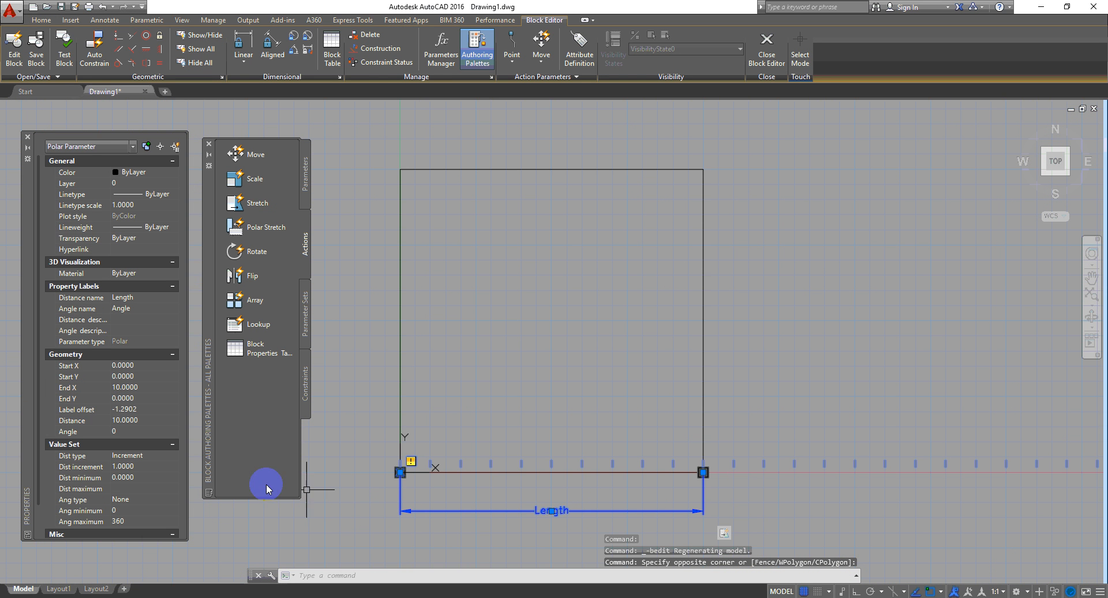
click(176, 457)
click(174, 456)
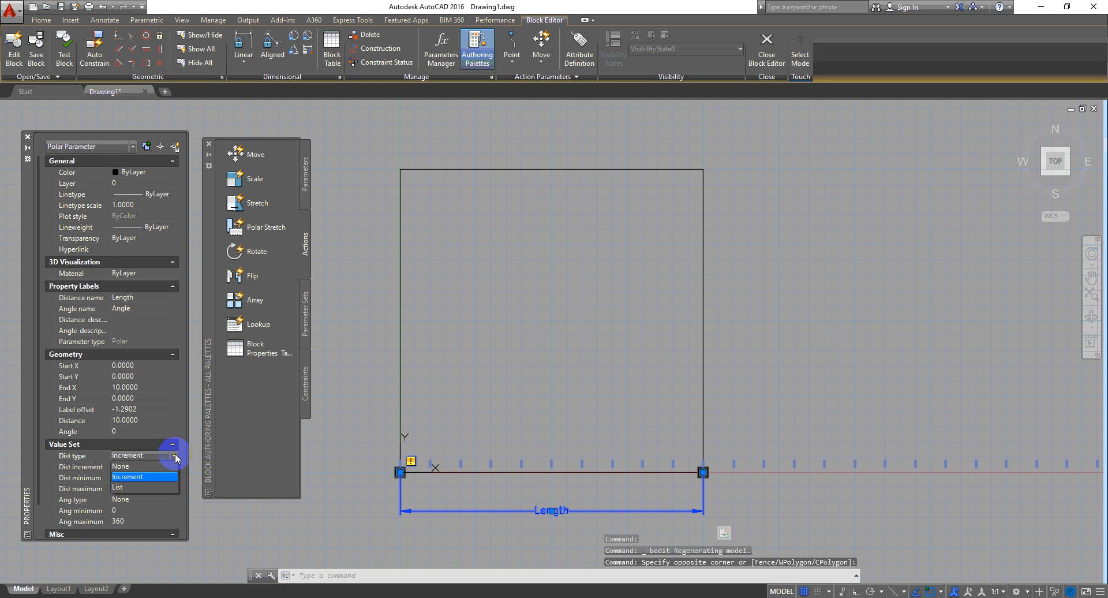
click(140, 481)
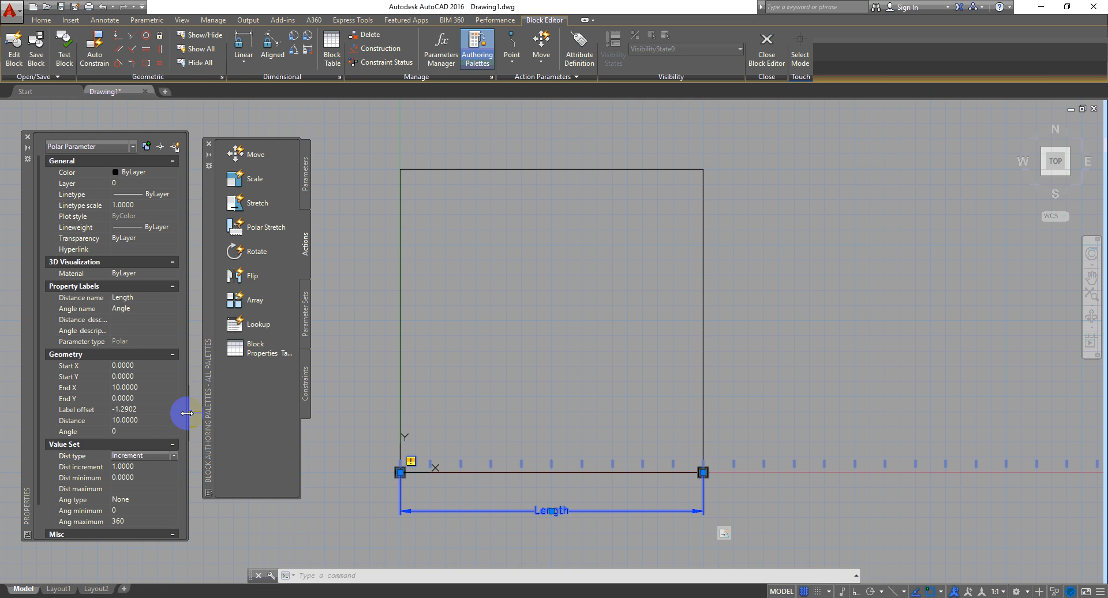
drag(186, 413, 202, 412)
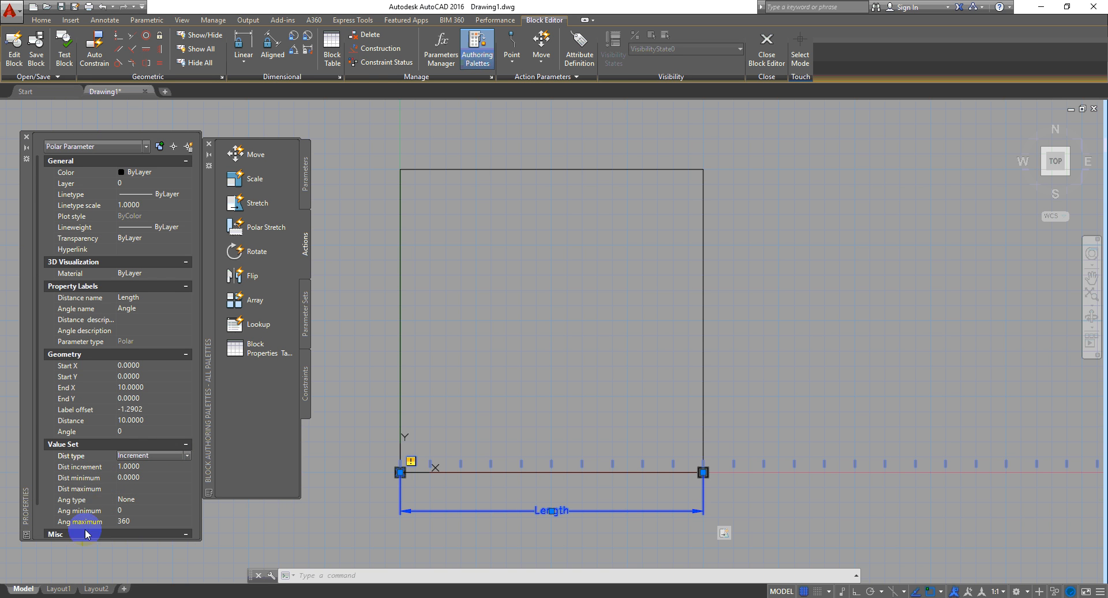
click(164, 500)
click(186, 500)
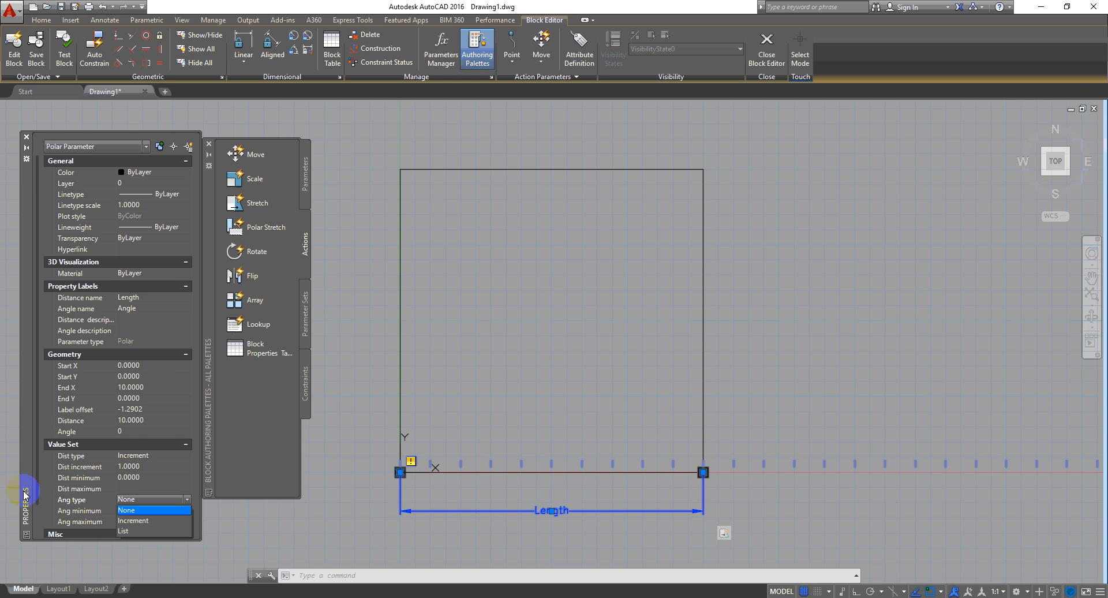
click(36, 488)
click(141, 506)
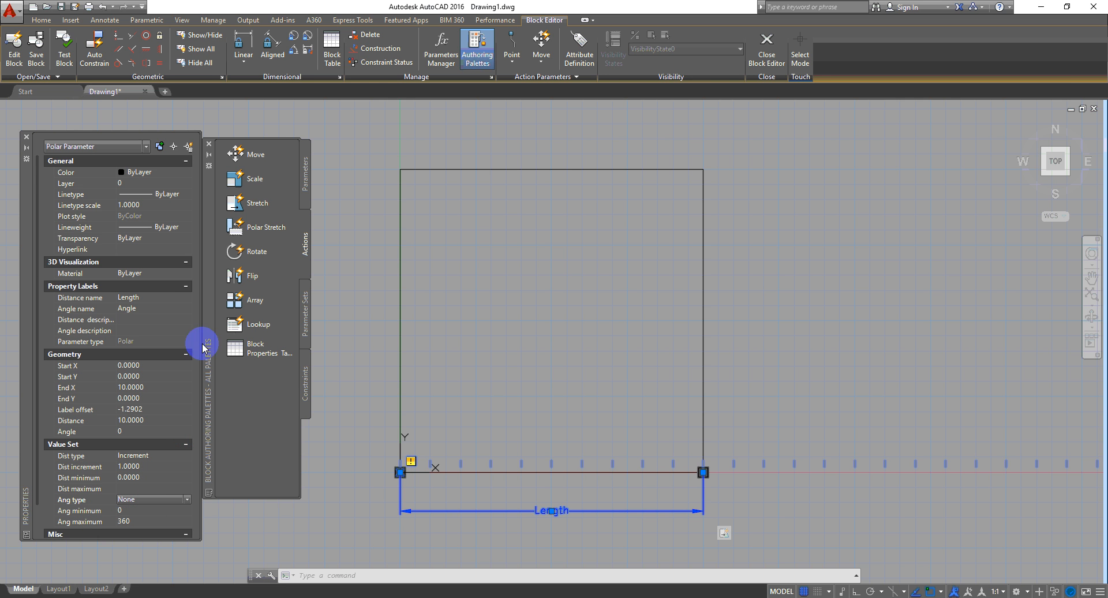
- Delete the existing Stretch action attached to the Length parameter
middle_drag(728, 436, 723, 354)
scroll(724, 453, down, 2)
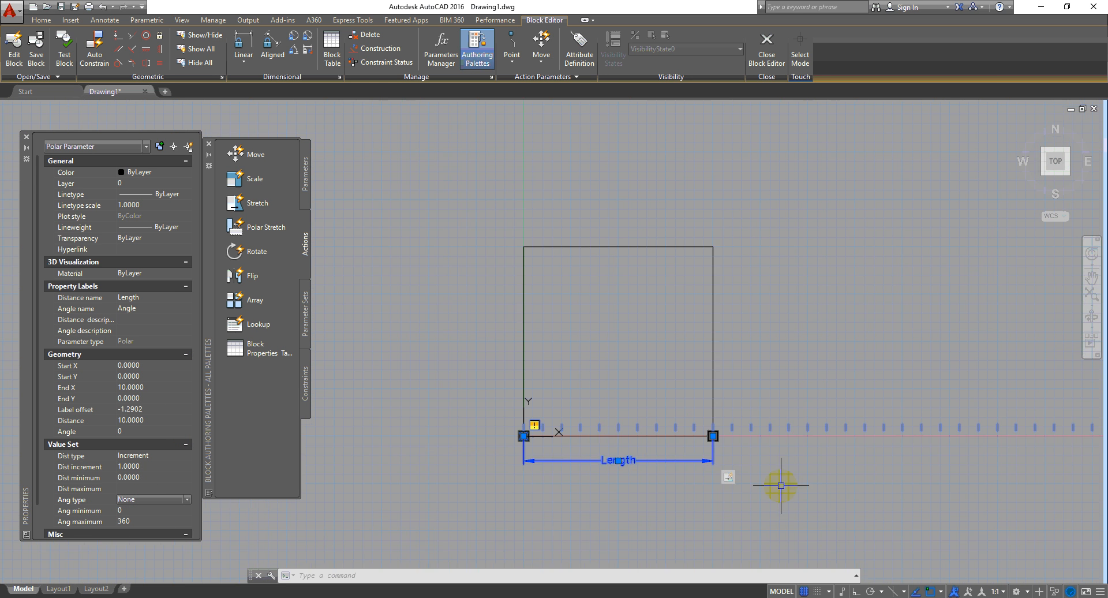
middle_drag(781, 476, 724, 469)
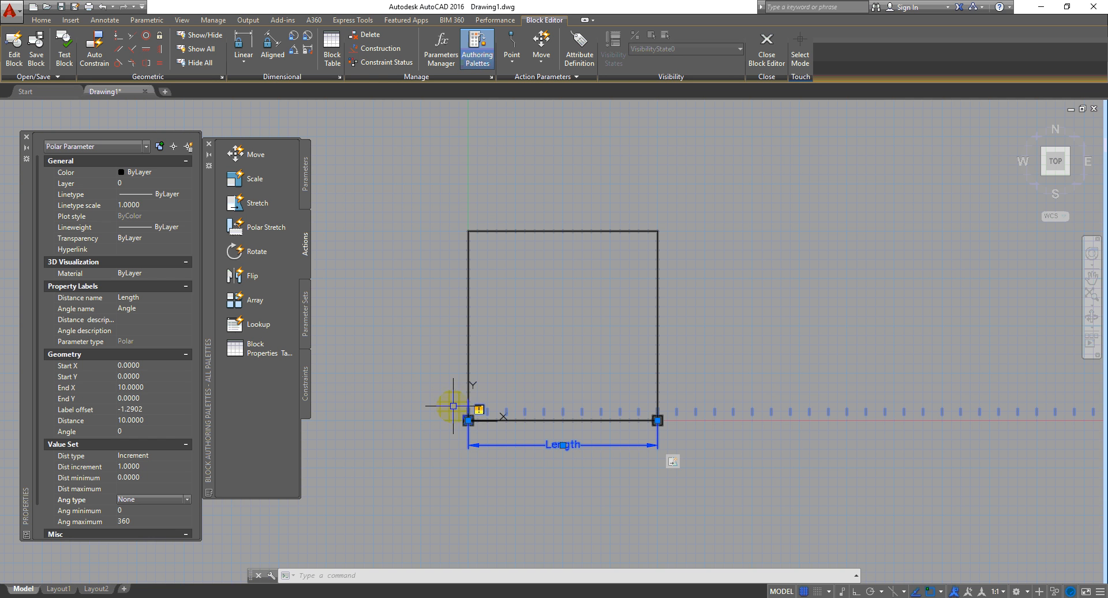
right_click(676, 466)
click(711, 465)
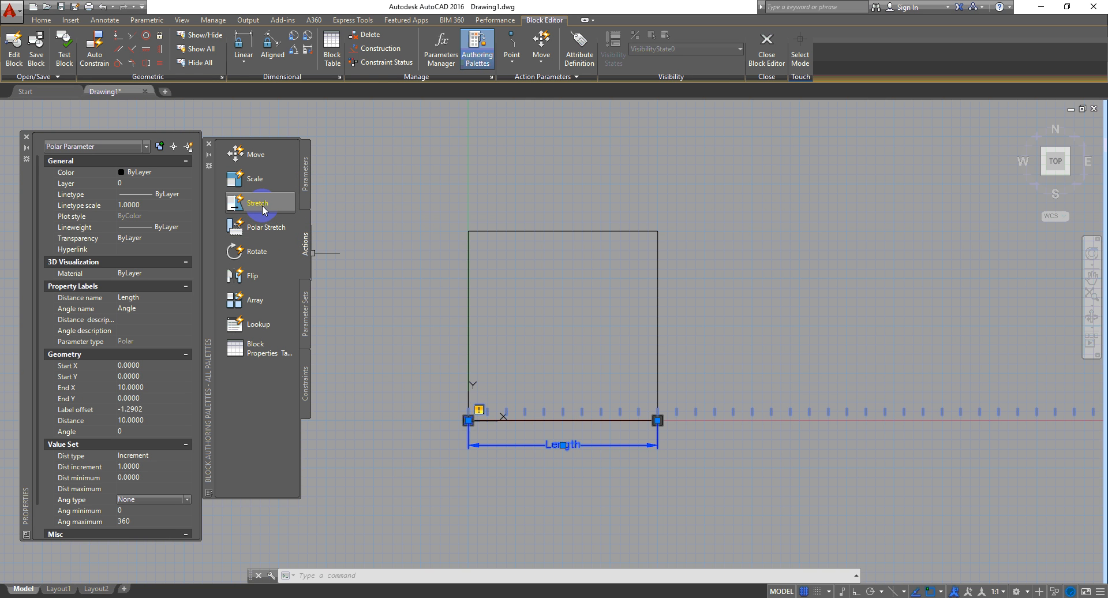
- Start a Polar Stretch action on the Length parameter's lower-right point, with a stretch frame around the square's right side
click(266, 237)
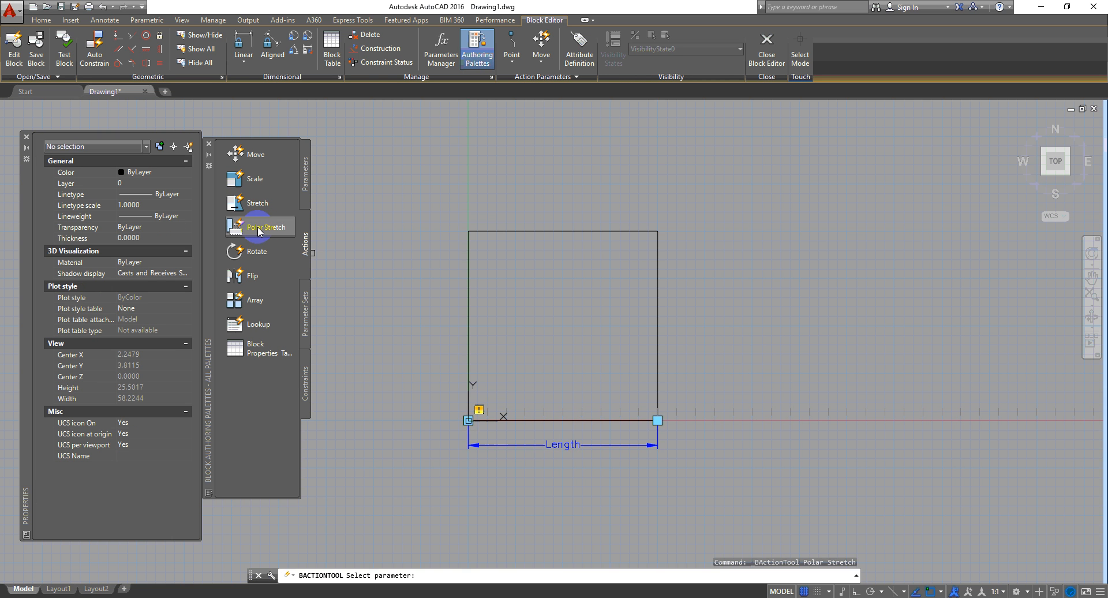
click(638, 445)
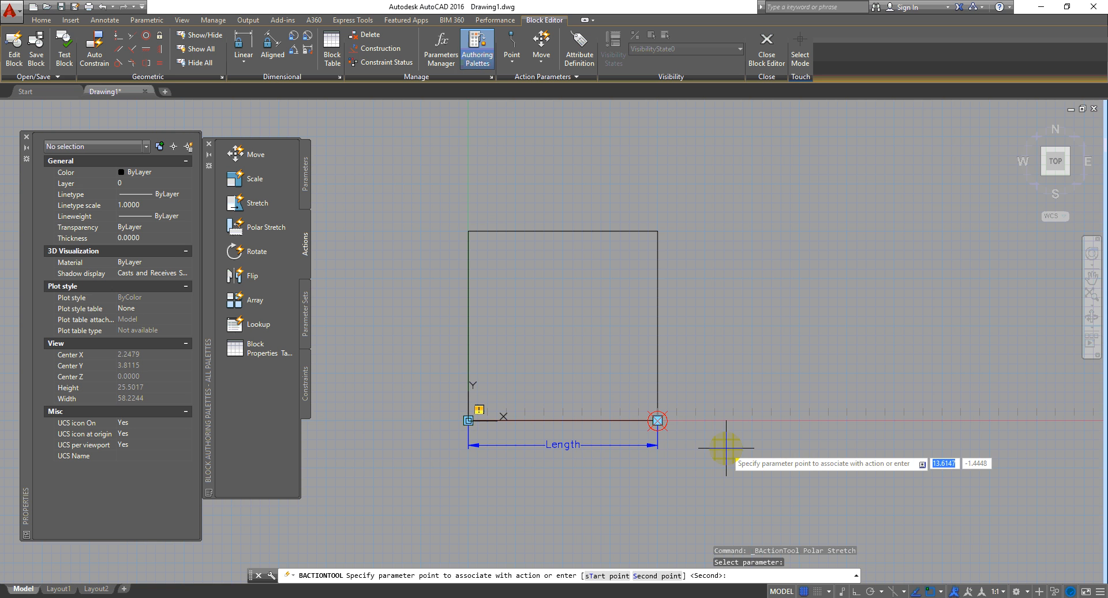
click(682, 434)
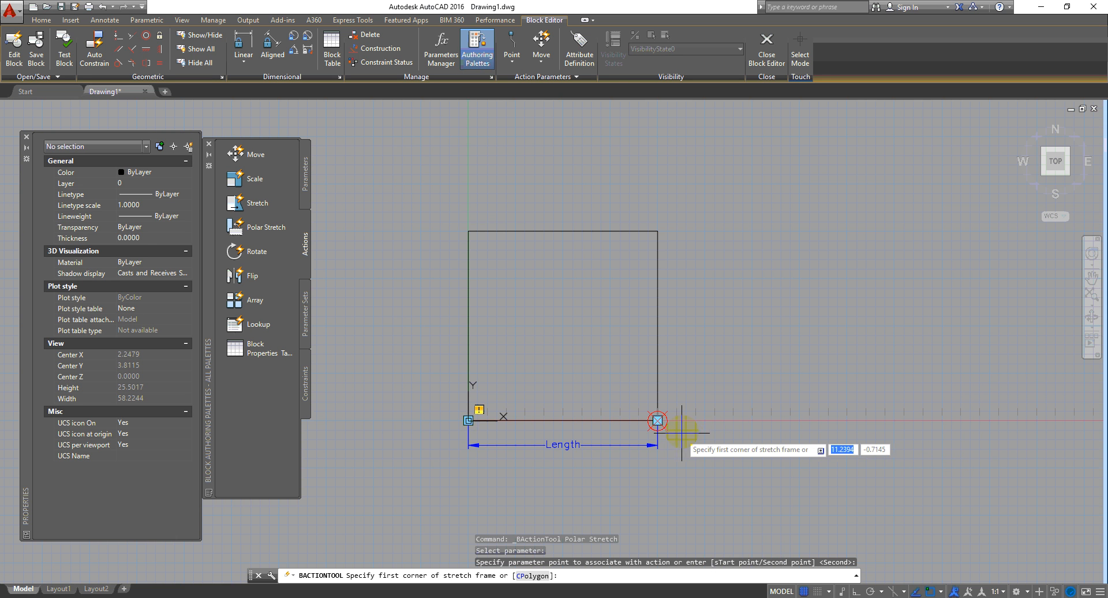
click(706, 174)
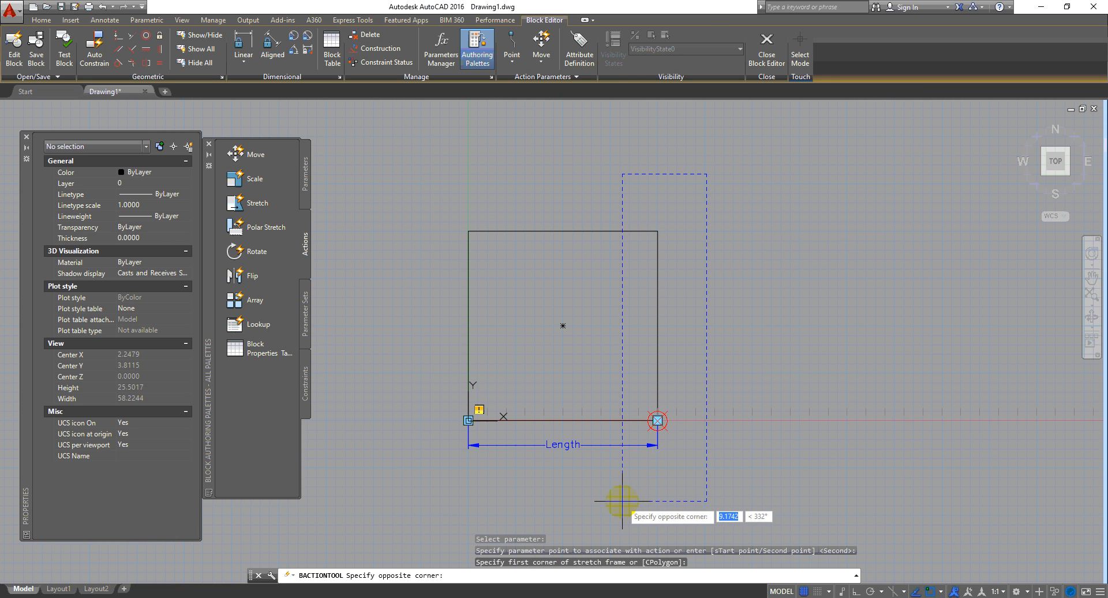
click(620, 490)
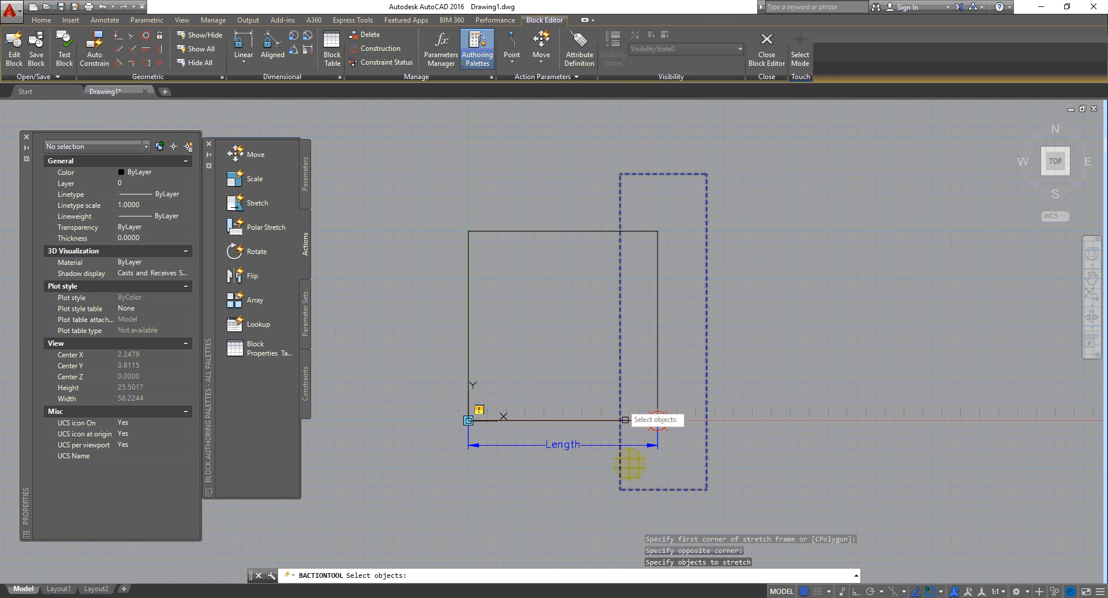
- Complete the Polar Stretch action with the square as both the object to stretch and the object to rotate only
click(739, 310)
click(657, 336)
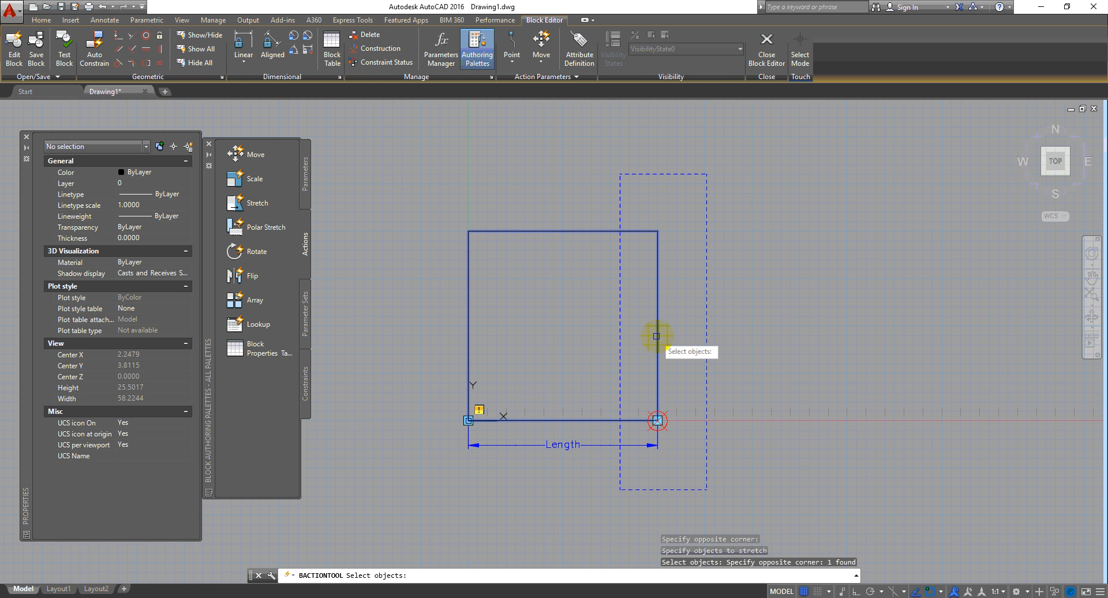
key(Return)
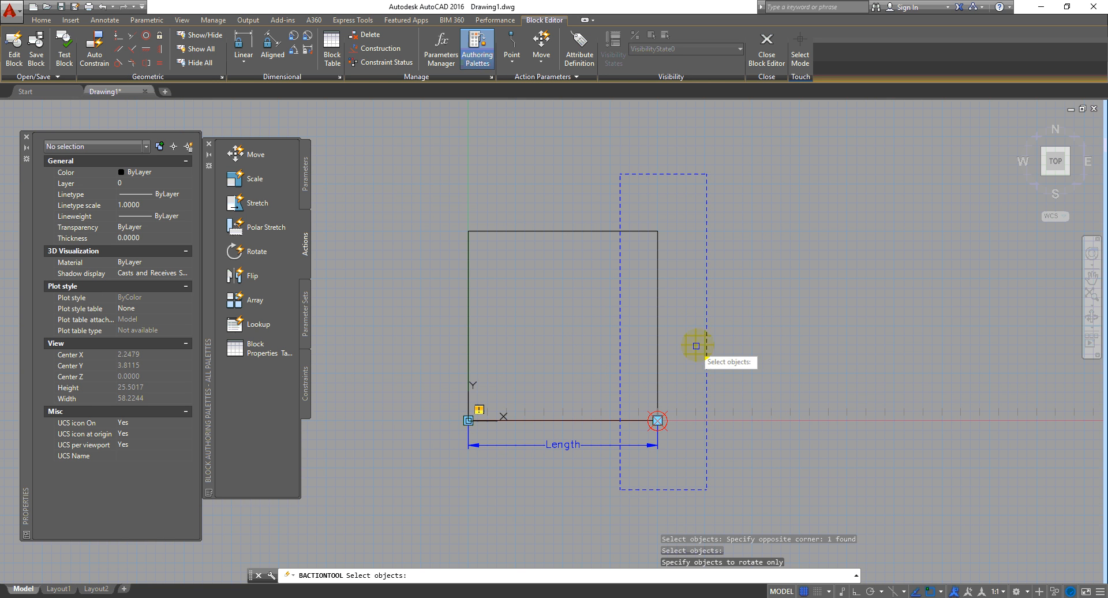
click(672, 291)
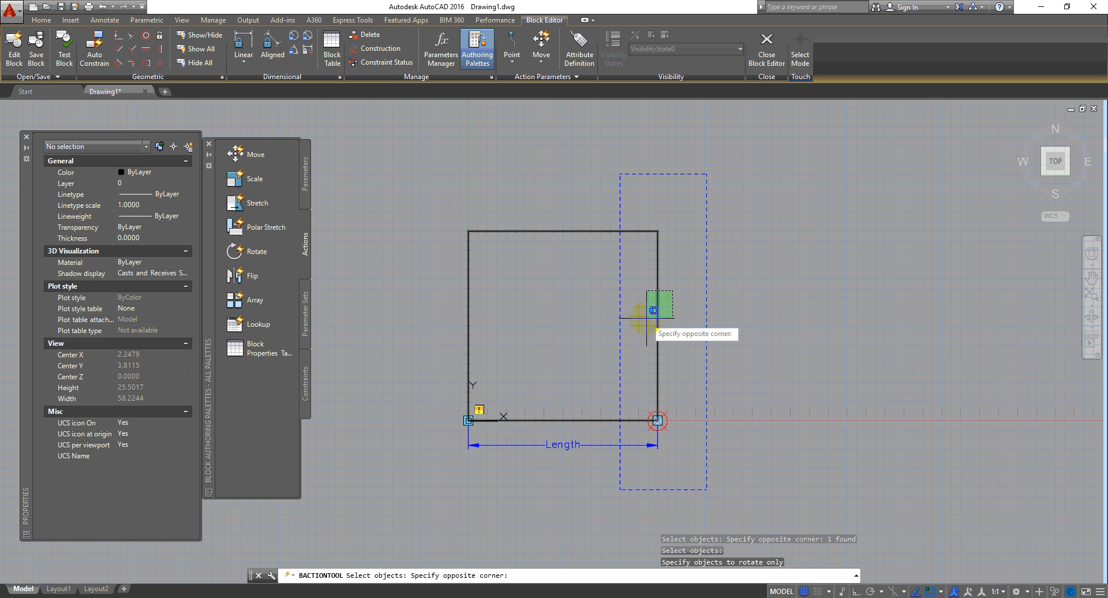
click(645, 316)
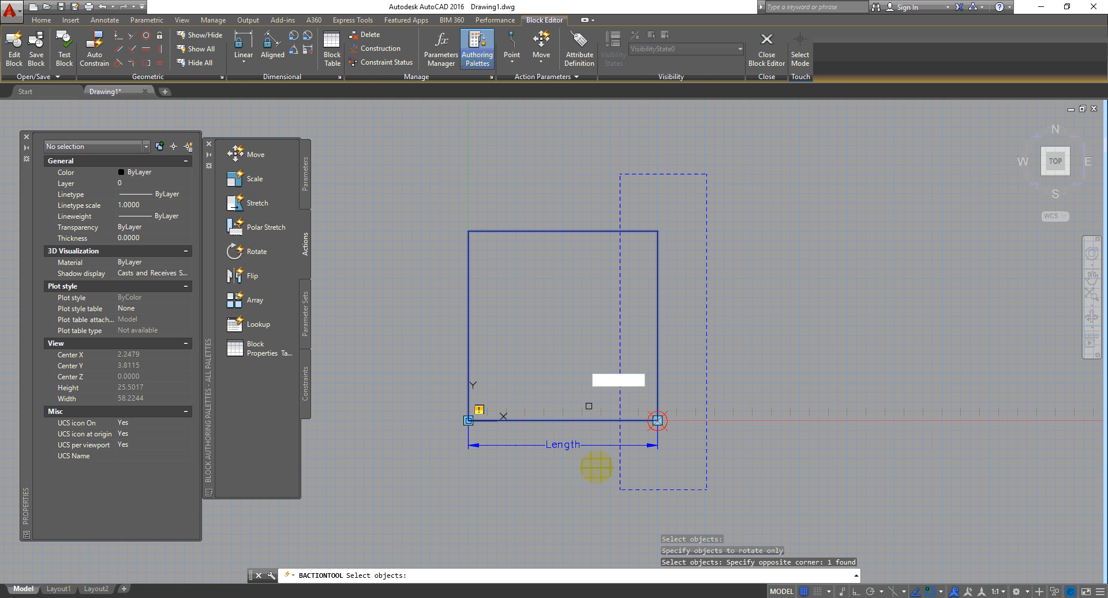
key(Return)
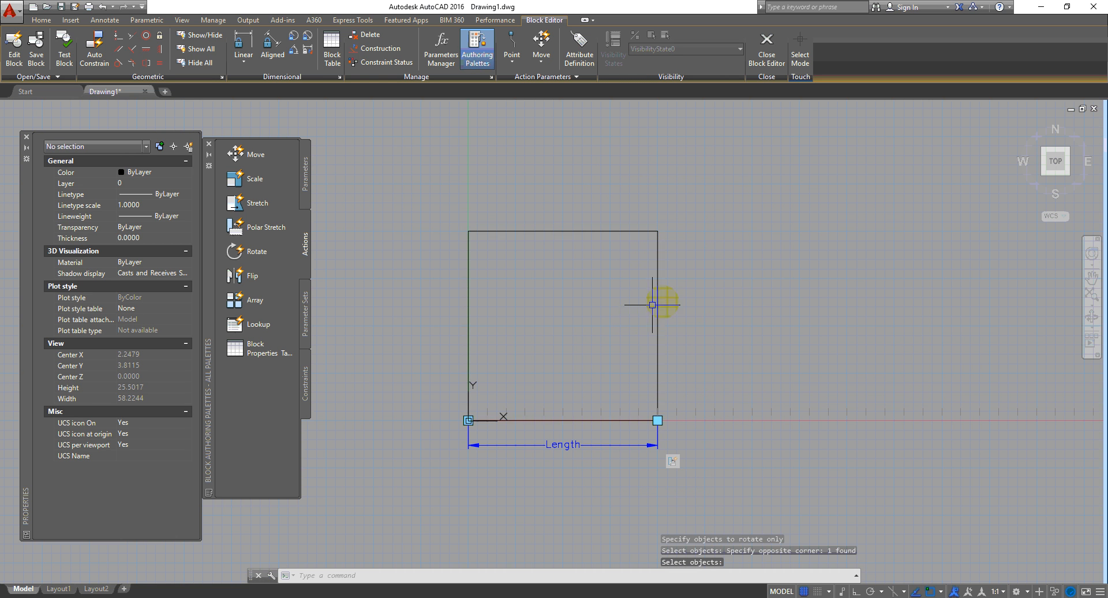
- Close the Block Editor saving the changes, and stretch the square block from its lower-right corner to length 20 at angle 329
click(766, 49)
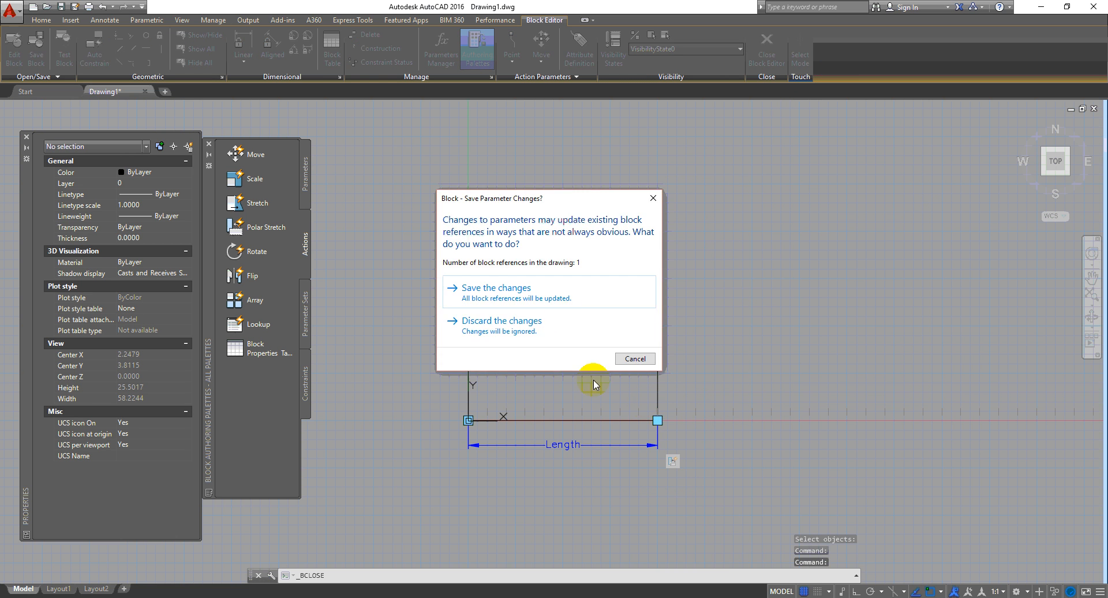
click(536, 299)
click(606, 270)
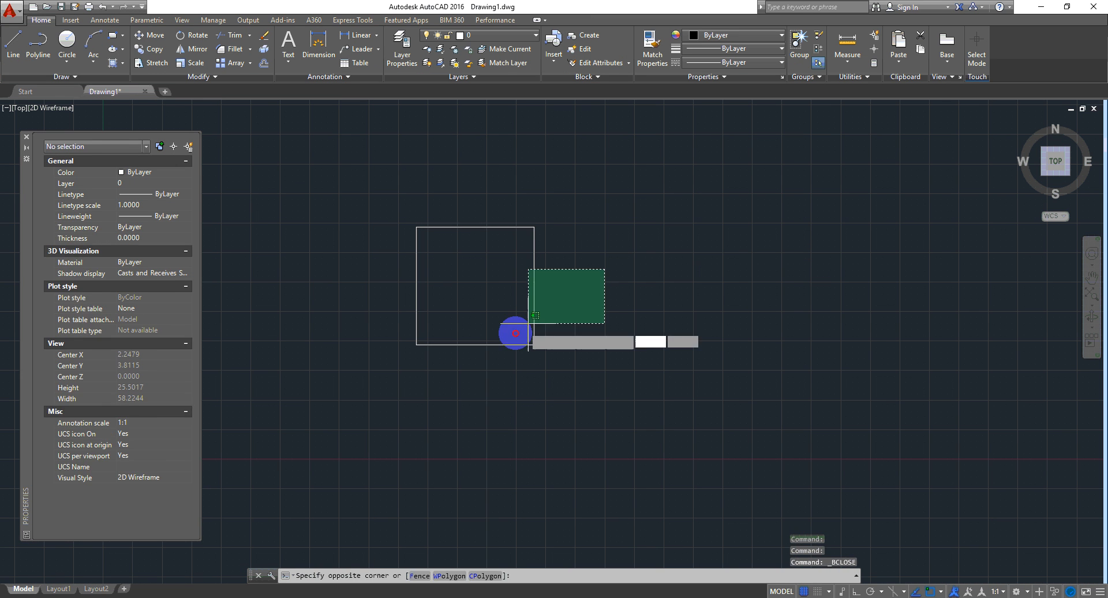
click(517, 330)
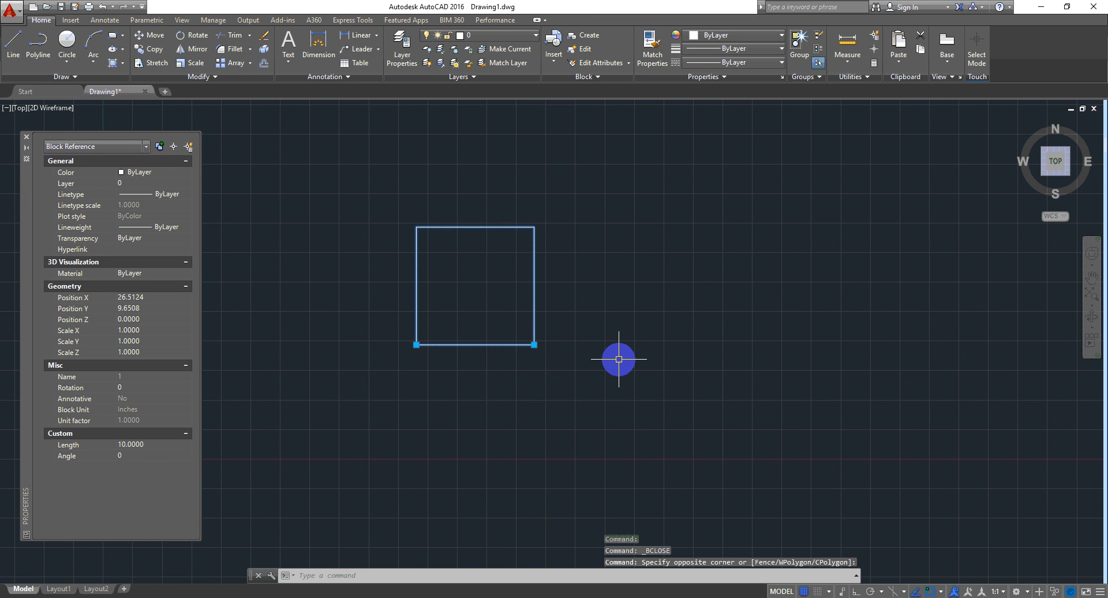
click(534, 344)
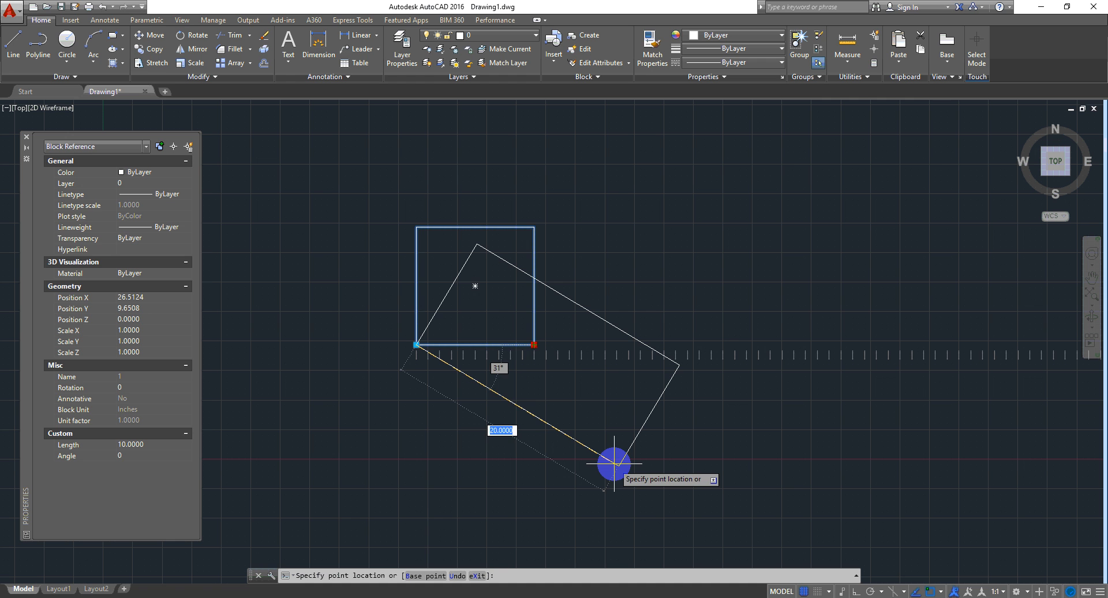
click(614, 464)
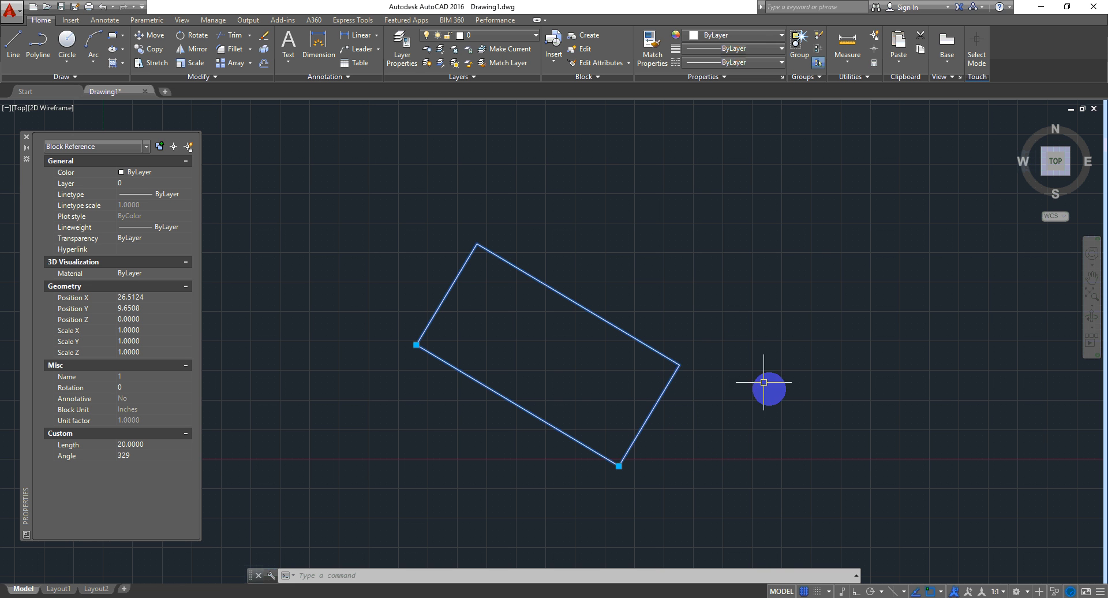
- Reopen the block in the Block Editor and examine the properties of its Polar Stretch action
right_click(651, 195)
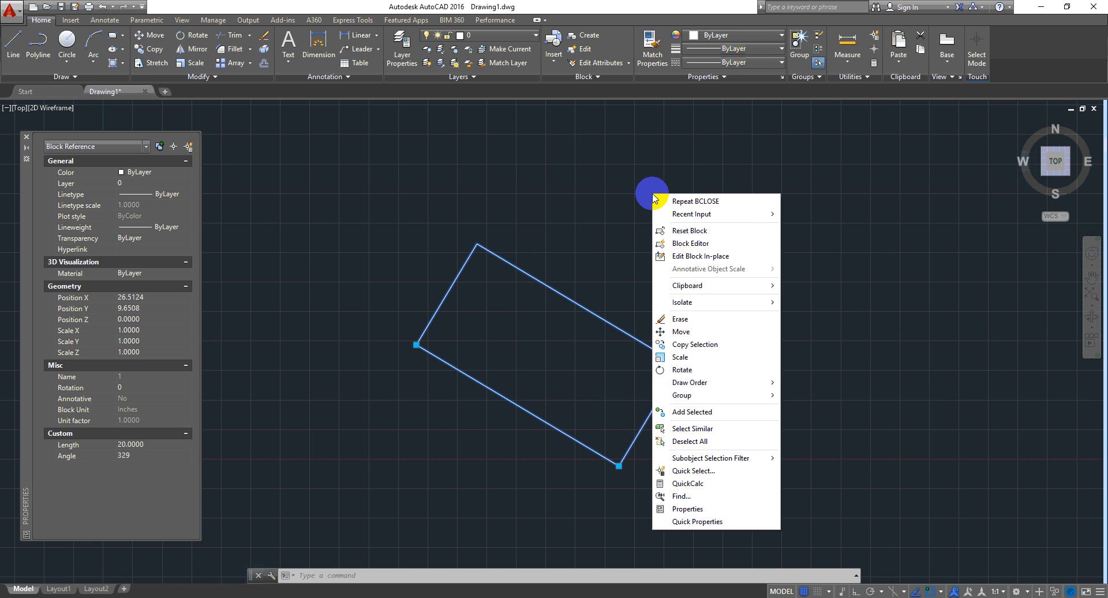
click(705, 245)
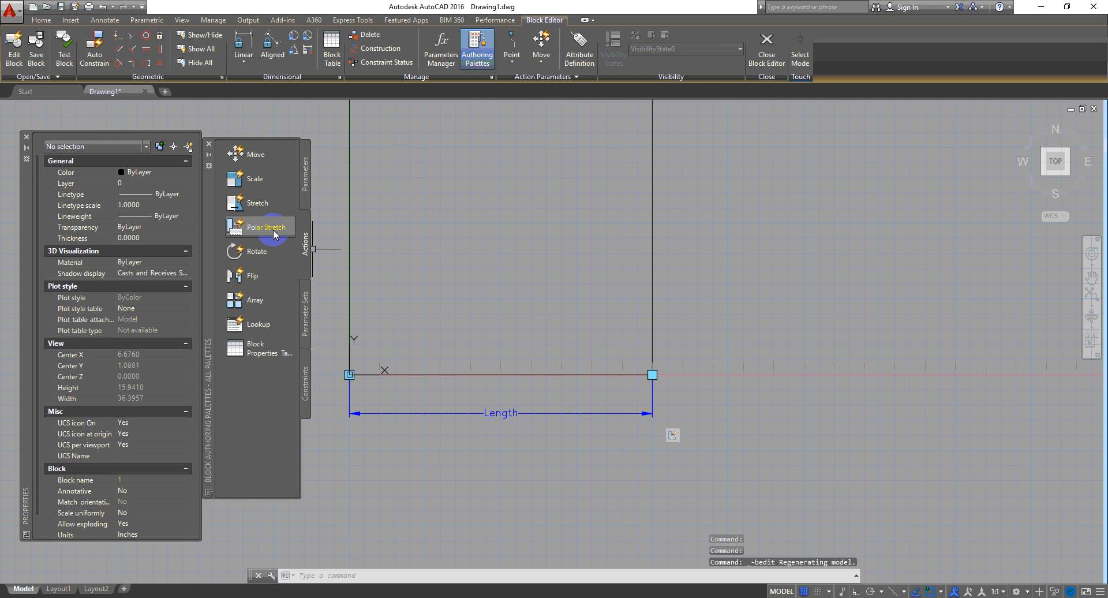
click(673, 437)
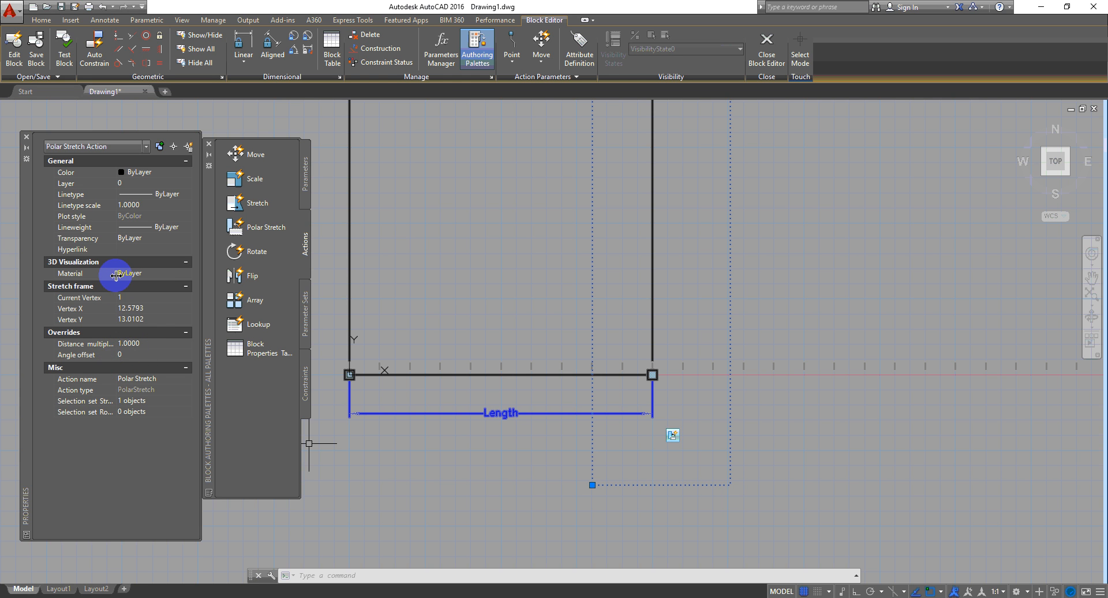
- Widen the Properties palette and its name column, and move the Block Authoring Palettes clear of it
drag(117, 276, 133, 277)
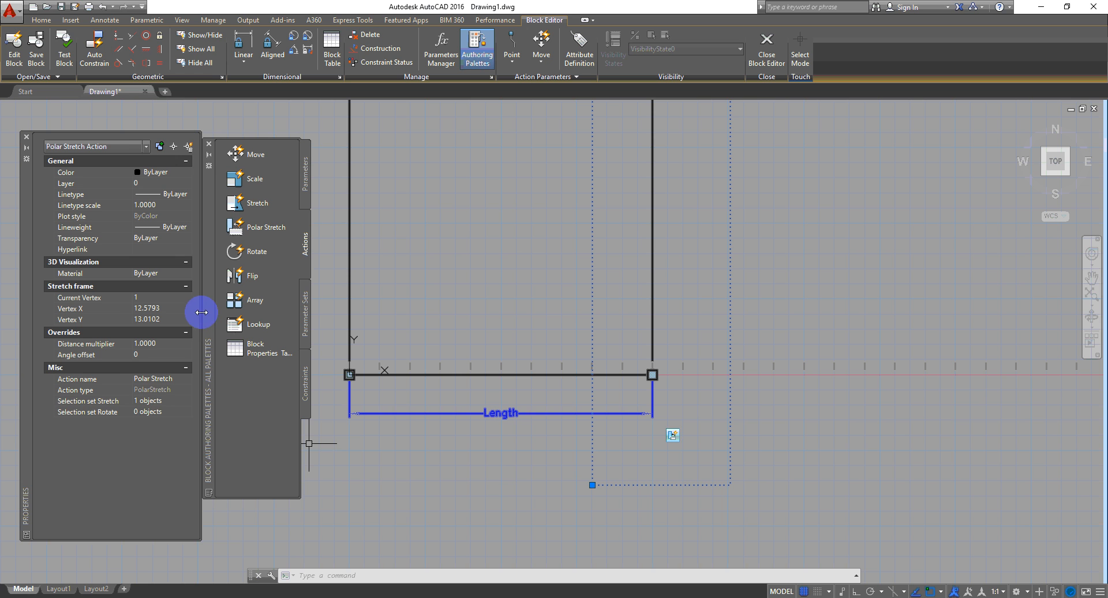
drag(201, 312, 222, 321)
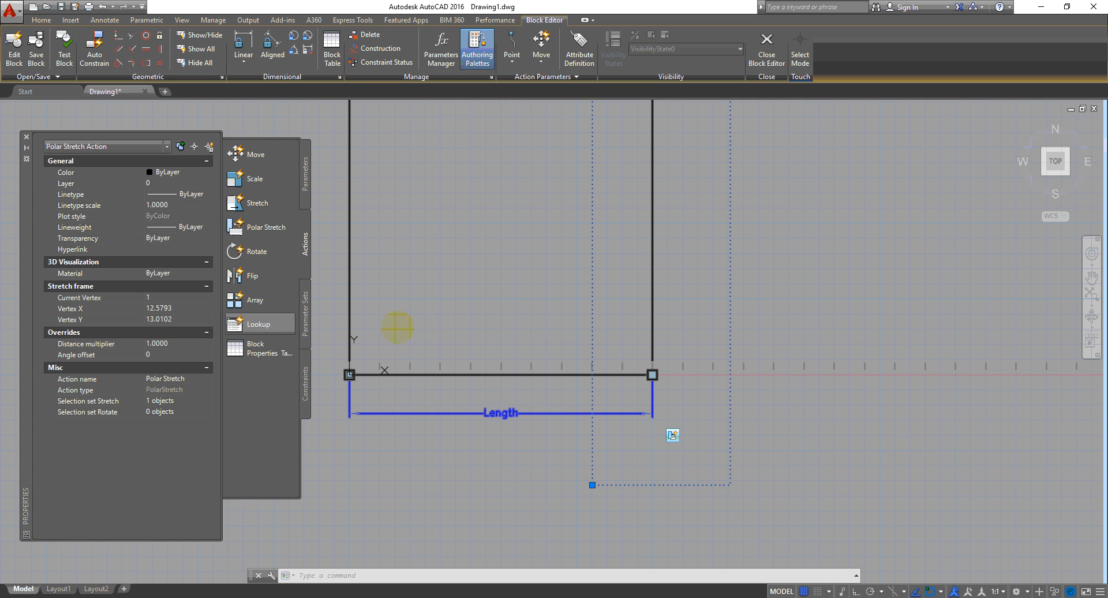
click(264, 485)
drag(206, 439, 255, 452)
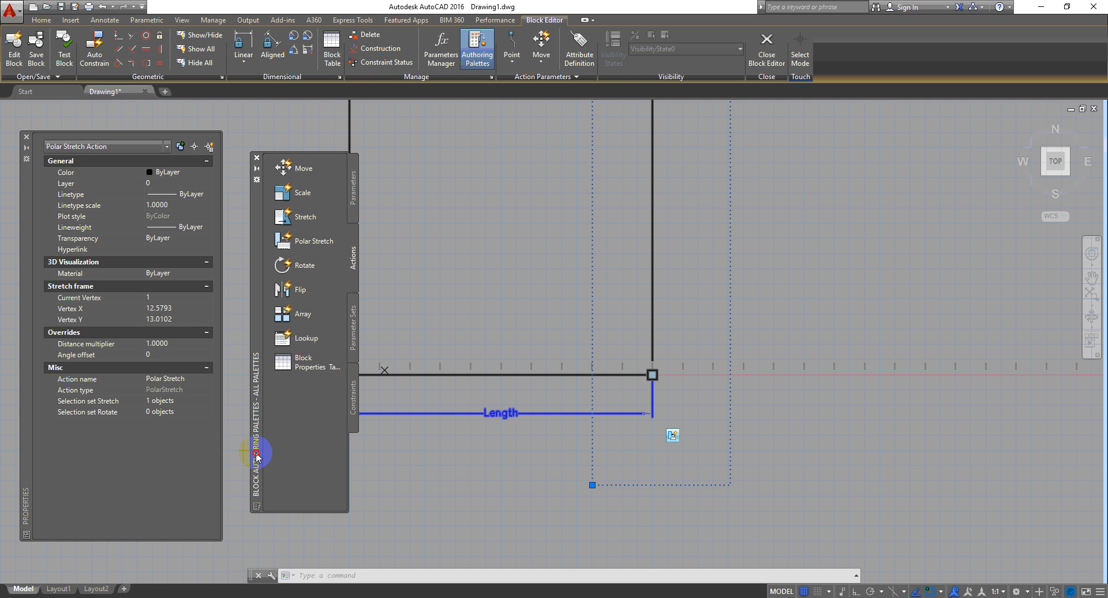
middle_drag(527, 411, 712, 437)
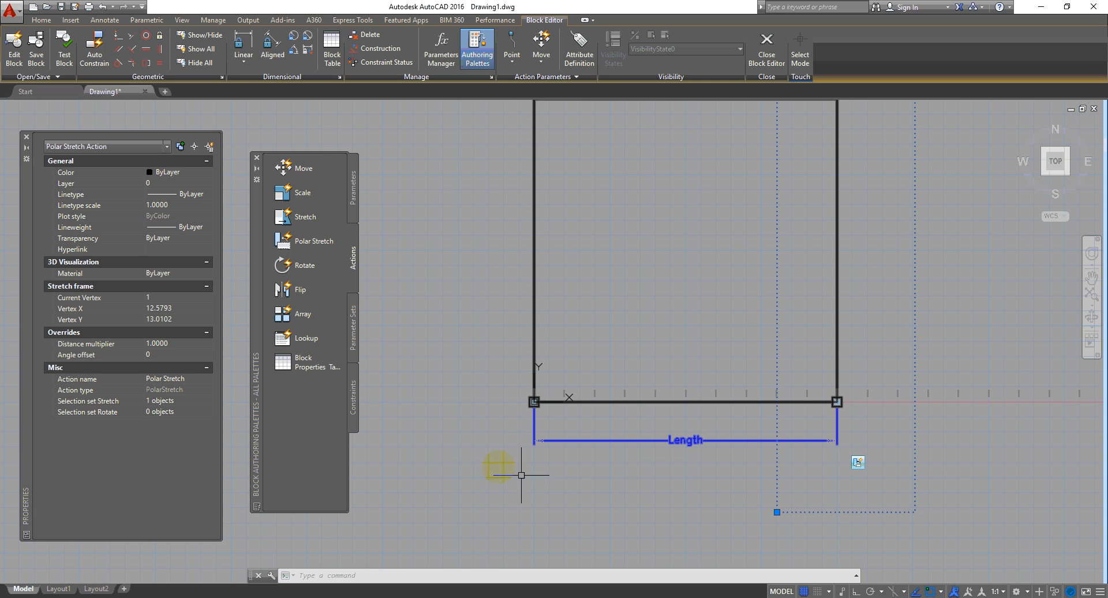
scroll(484, 462, down, 2)
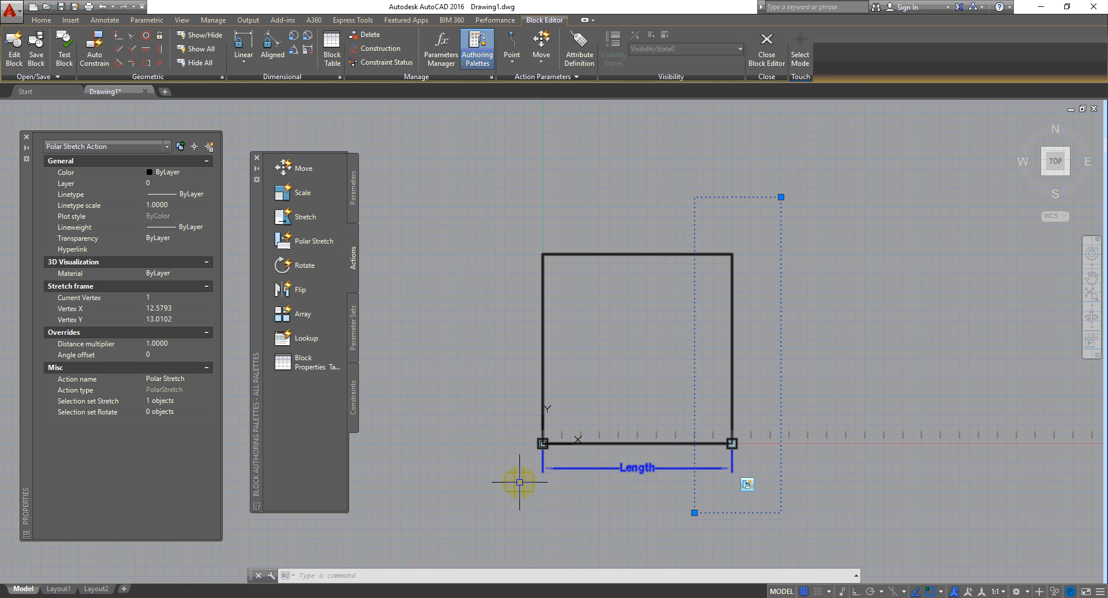
- Deselect the Polar Stretch action and examine the Length polar parameter's properties and the available parameter types
click(891, 300)
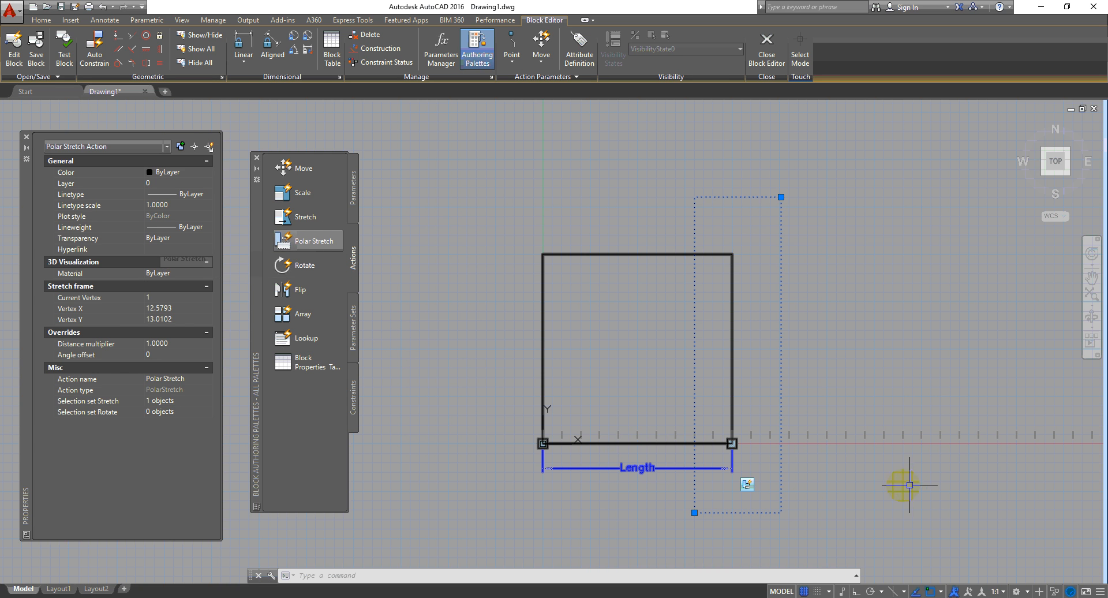
click(806, 495)
key(Escape)
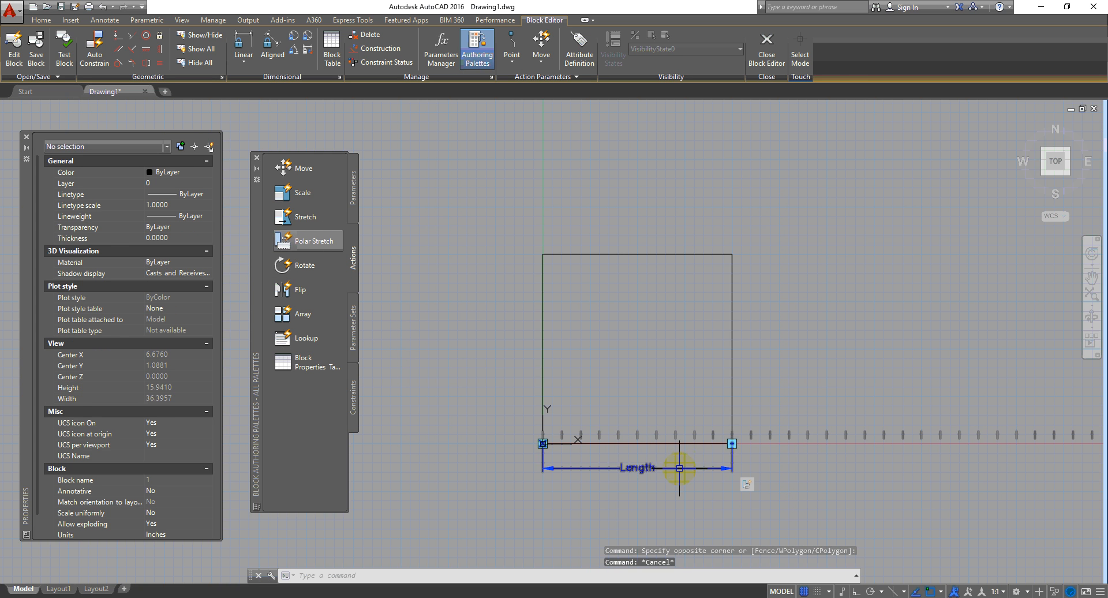
click(675, 469)
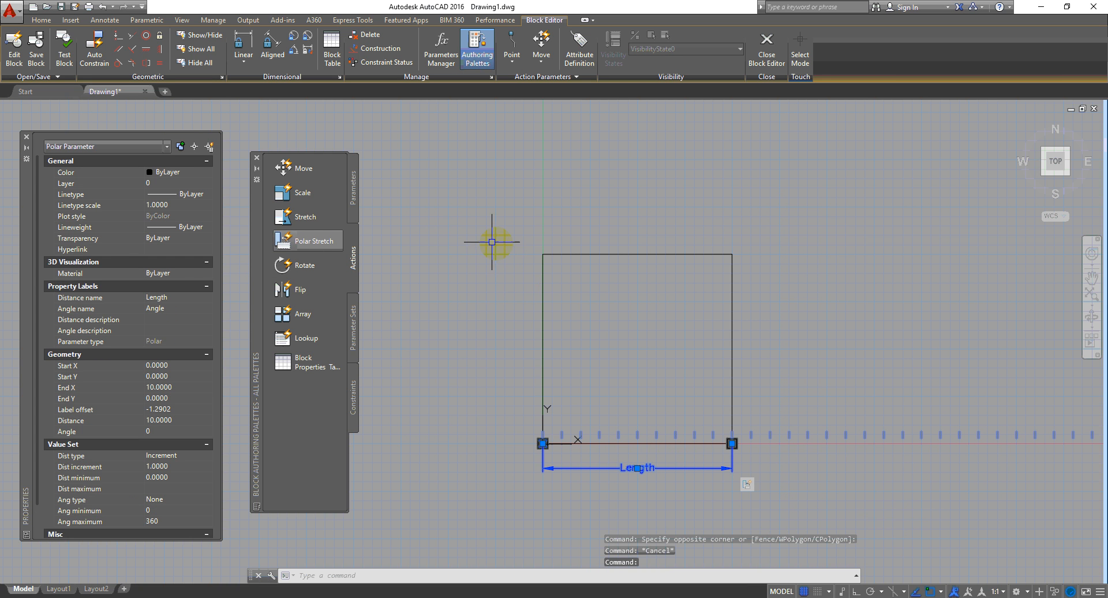
click(354, 188)
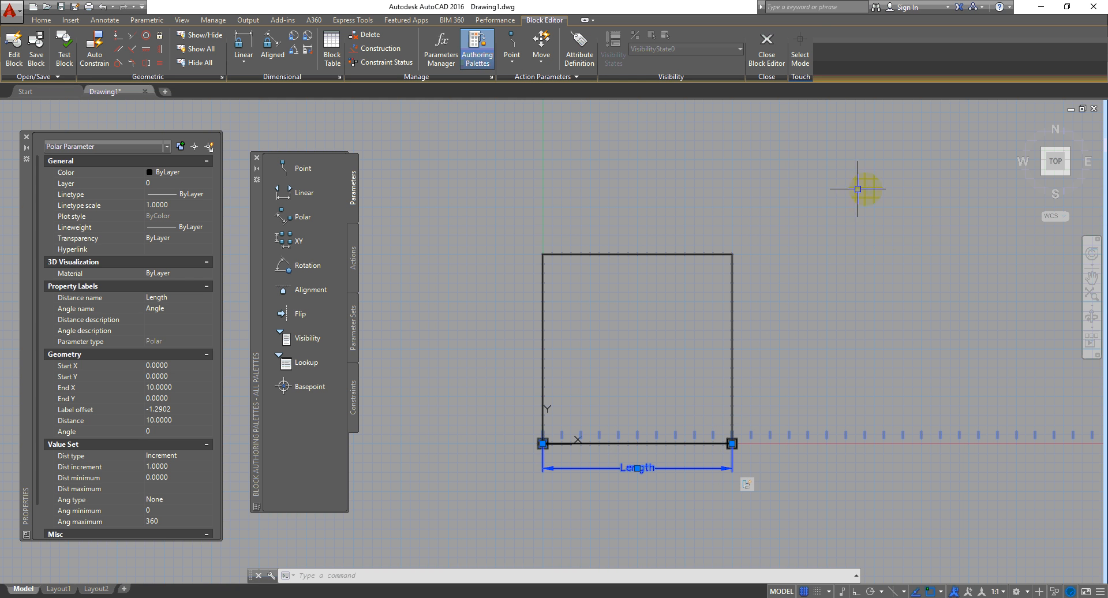
- Close the Block Editor and return to the drawing
click(770, 54)
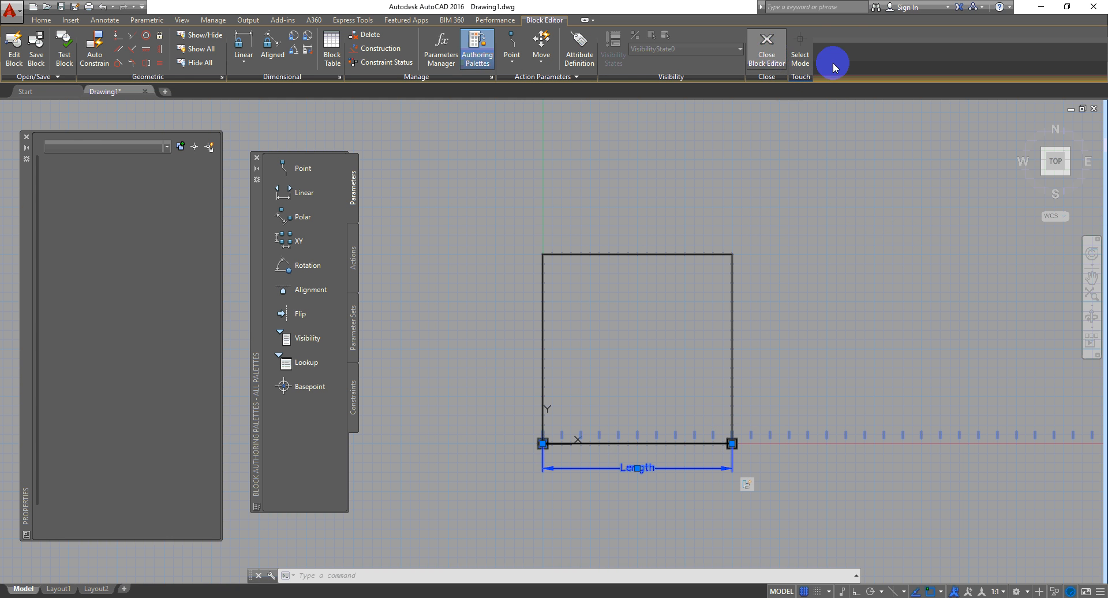
click(507, 300)
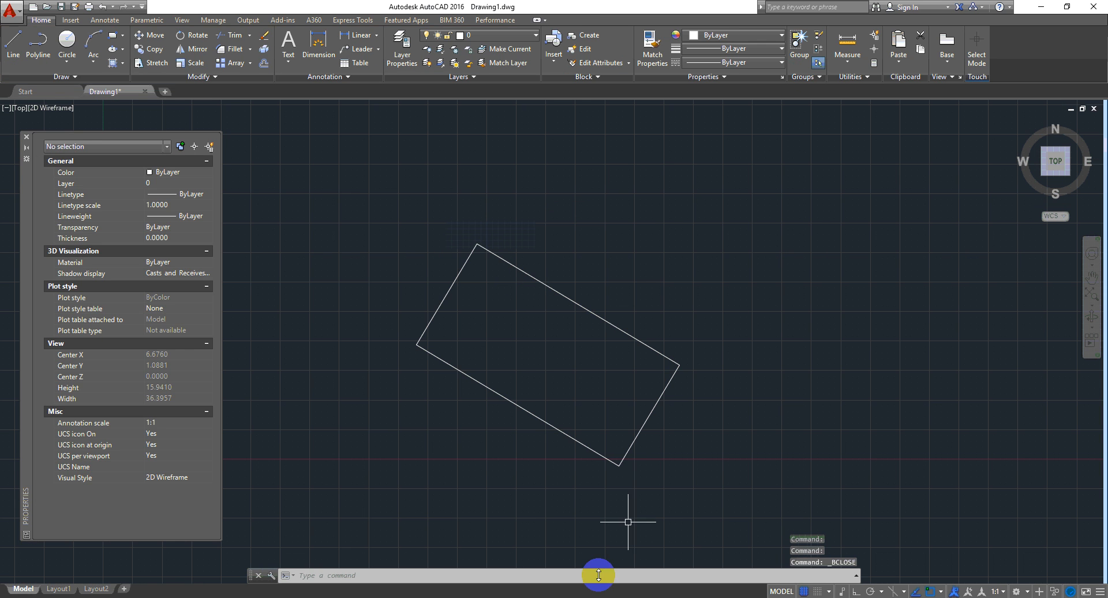